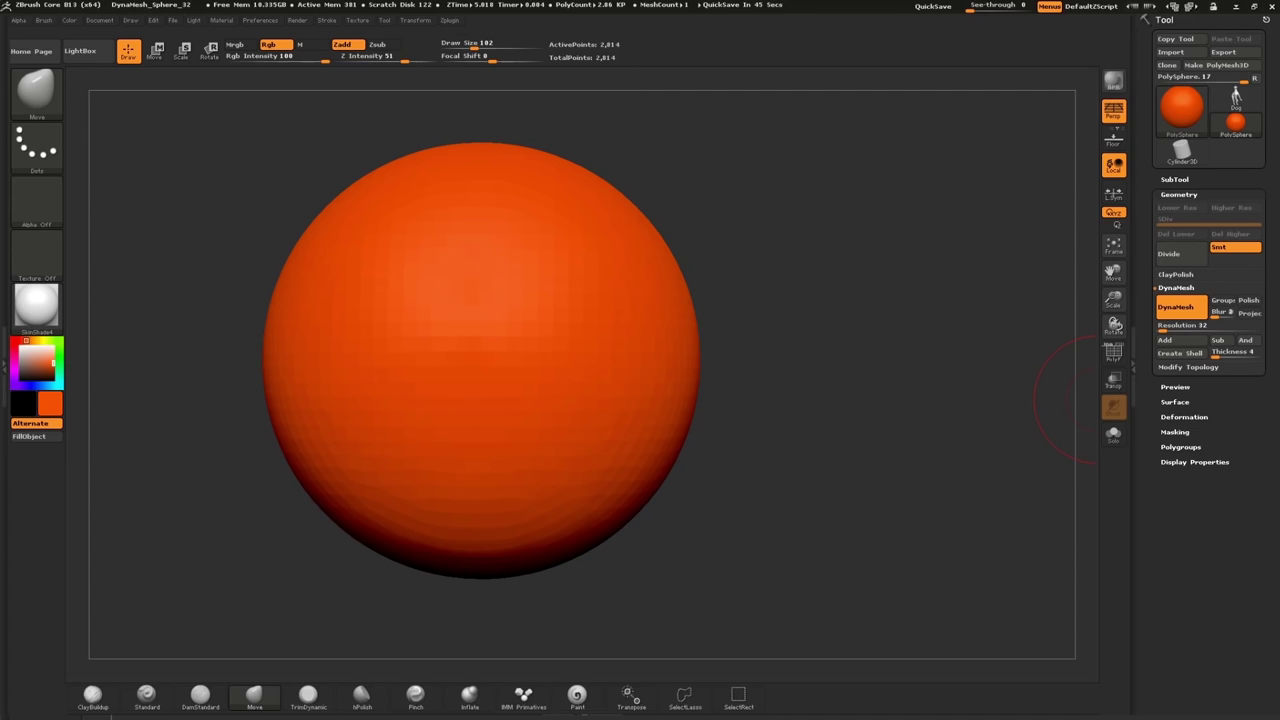
# - Show the sphere's polygon wireframe and pull its side out into a long cone with the Move brush at draw size 251
pyautogui.hotkey('shift', 'f')
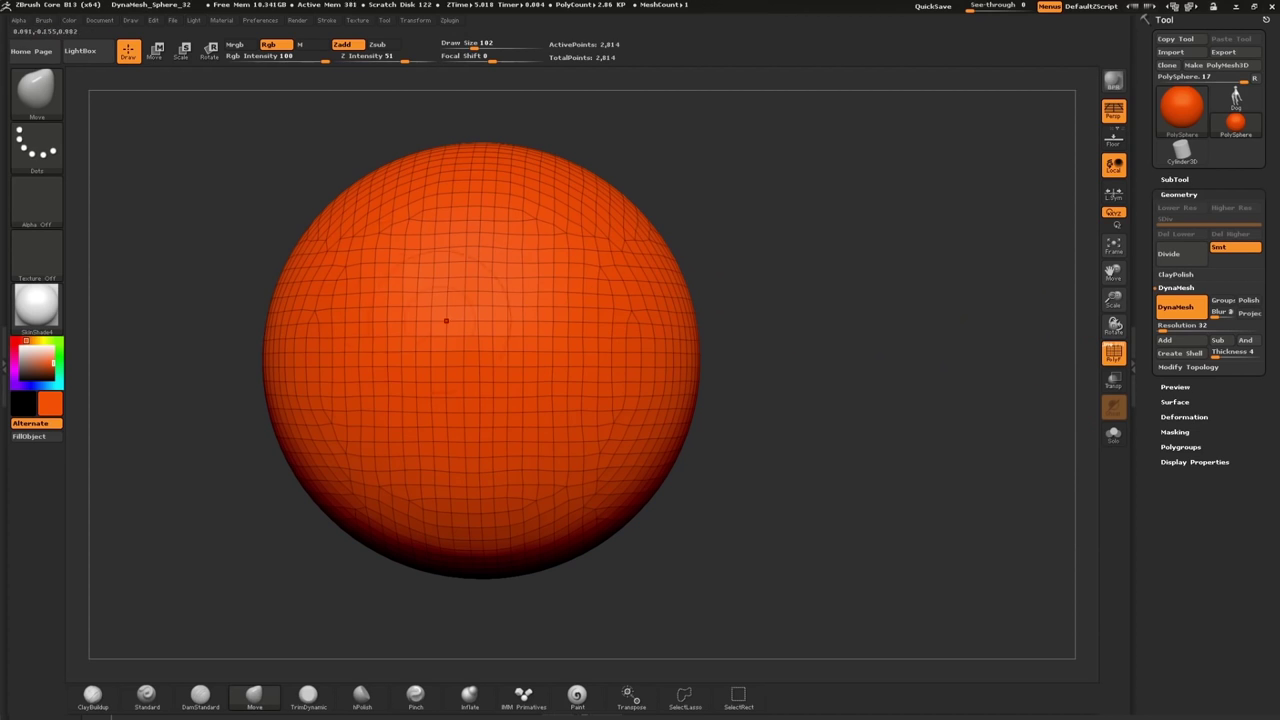
pyautogui.press('s')
pyautogui.moveTo(446, 321); pyautogui.dragTo(464, 321)
pyautogui.moveTo(598, 366); pyautogui.dragTo(765, 355)
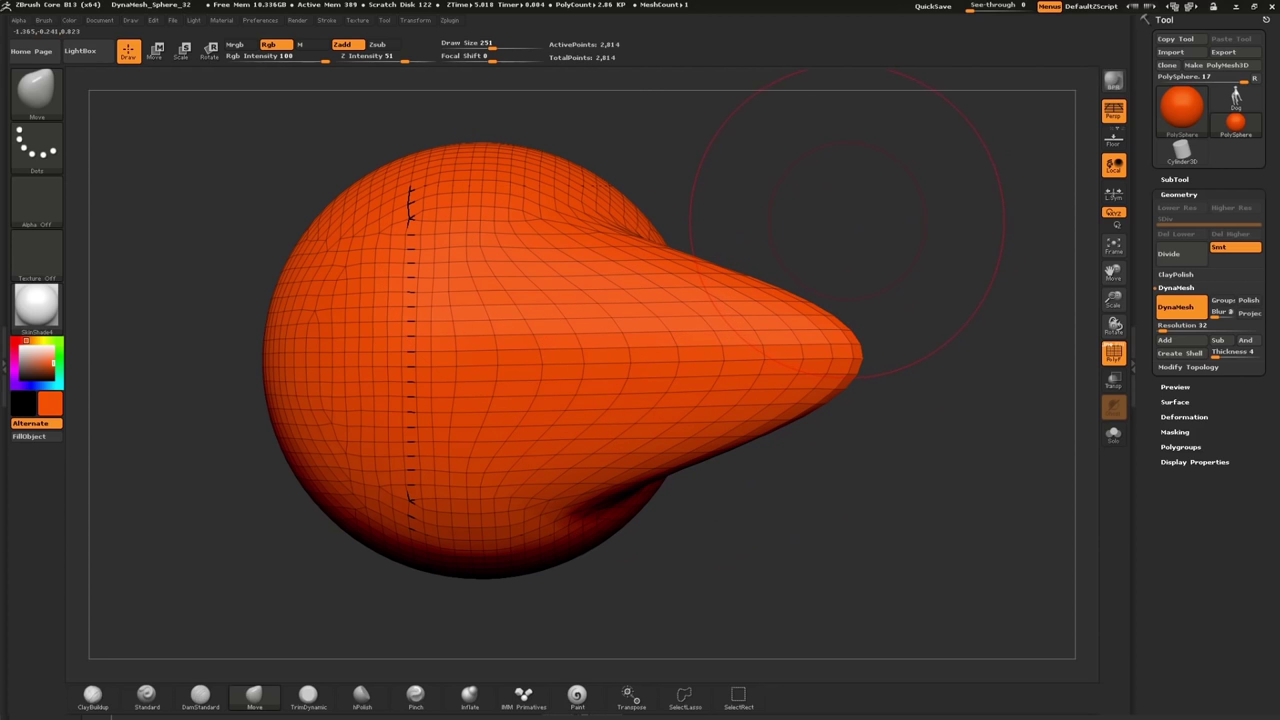
pyautogui.moveTo(860, 210); pyautogui.dragTo(649, 372)
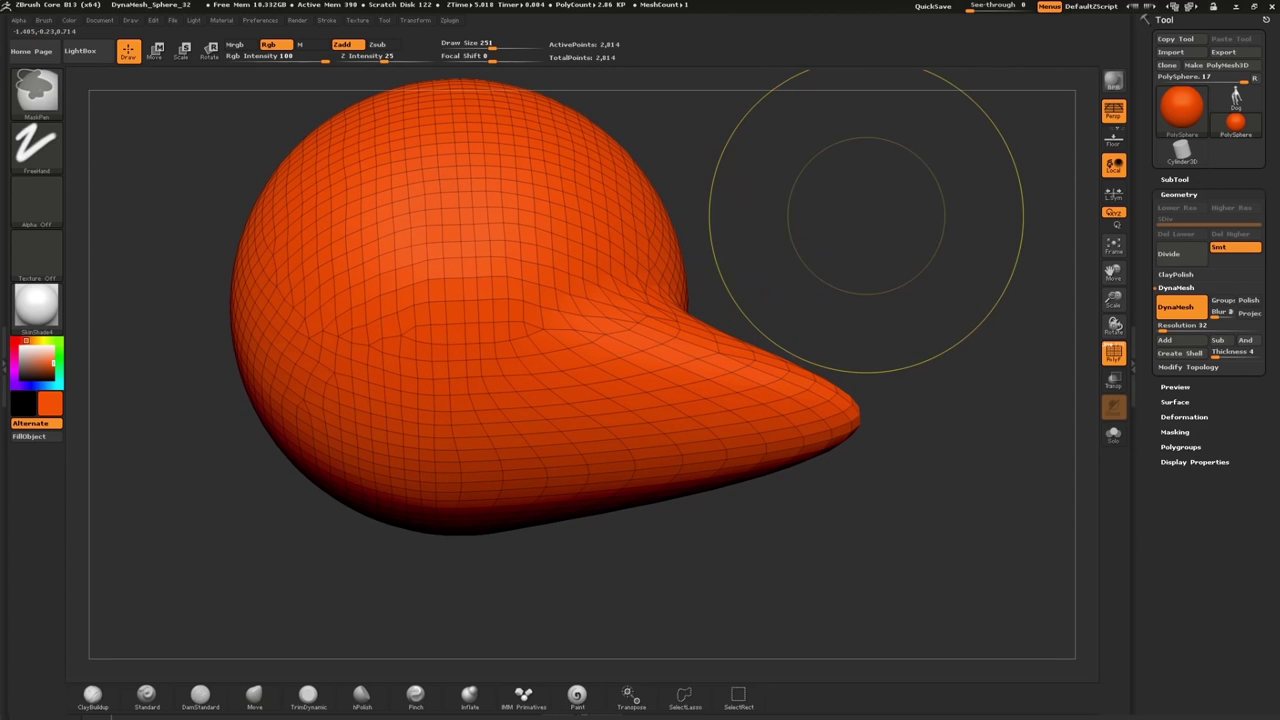
# - Remesh the stretched sphere with DynaMesh to even out its polygons
pyautogui.keyDown('ctrl'); pyautogui.click(899, 231); pyautogui.keyUp('ctrl')
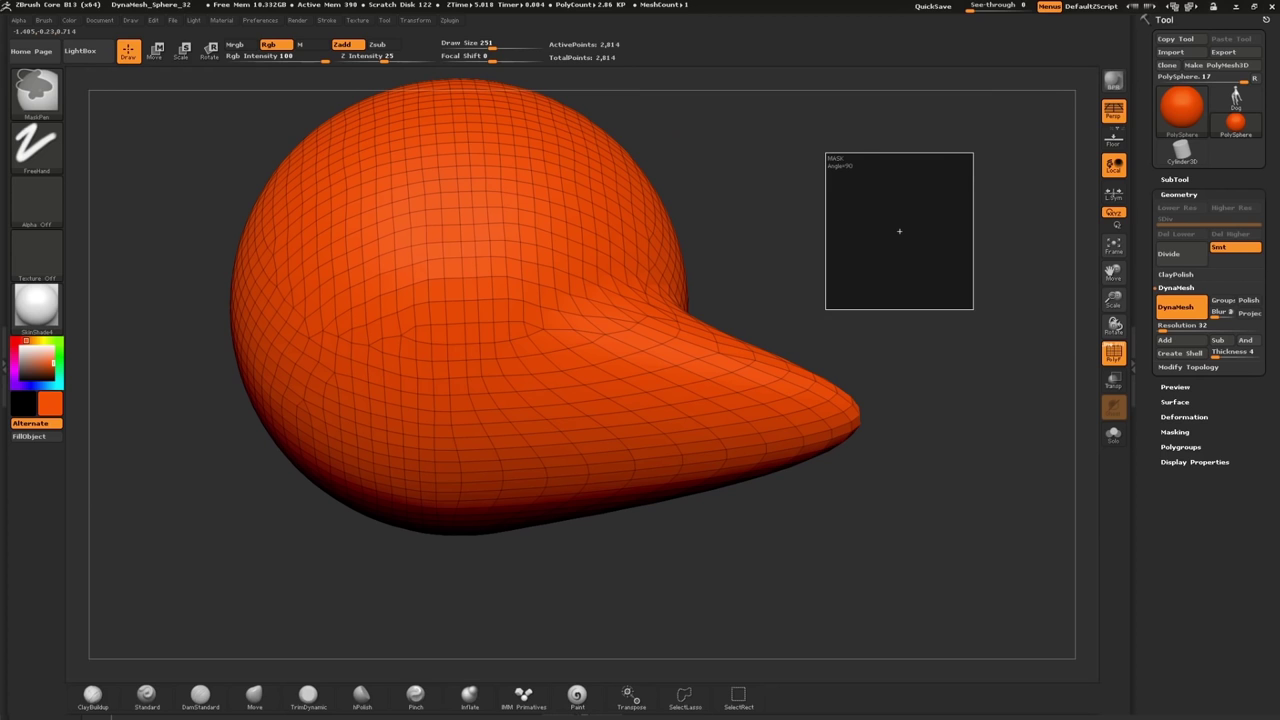
pyautogui.moveTo(973, 309)
pyautogui.keyDown('ctrl'); pyautogui.mouseDown()
pyautogui.moveTo(637, 447)
pyautogui.moveTo(525, 531)
pyautogui.mouseUp(); pyautogui.keyUp('ctrl')
pyautogui.keyDown('ctrl'); pyautogui.moveTo(1020, 290); pyautogui.dragTo(1062, 304); pyautogui.keyUp('ctrl')
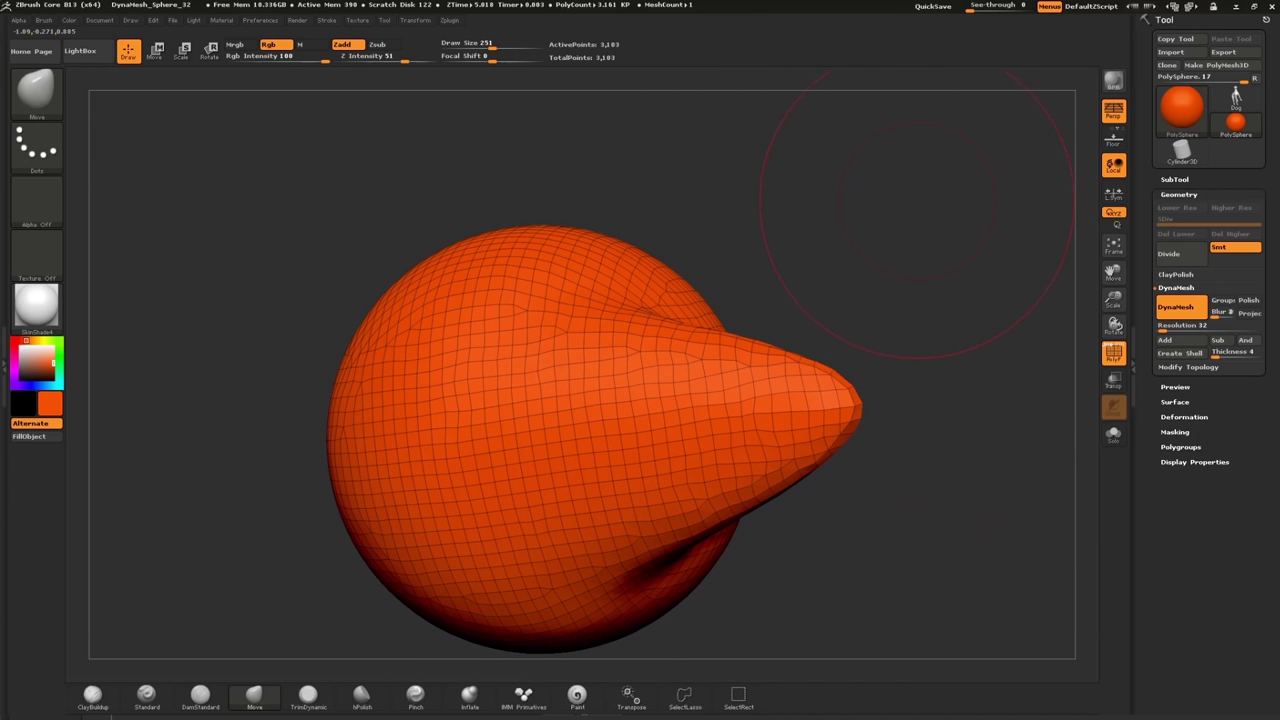
# - Pull the remeshed cone further upward and outward with the Move brush and adjust the brush size
pyautogui.moveTo(960, 234); pyautogui.dragTo(1058, 304)
pyautogui.moveTo(1000, 214); pyautogui.dragTo(770, 260)
pyautogui.moveTo(918, 165); pyautogui.dragTo(832, 192)
pyautogui.moveTo(964, 145); pyautogui.dragTo(946, 166)
pyautogui.moveTo(781, 420); pyautogui.dragTo(970, 208)
pyautogui.press('s')
pyautogui.moveTo(877, 218); pyautogui.dragTo(845, 217)
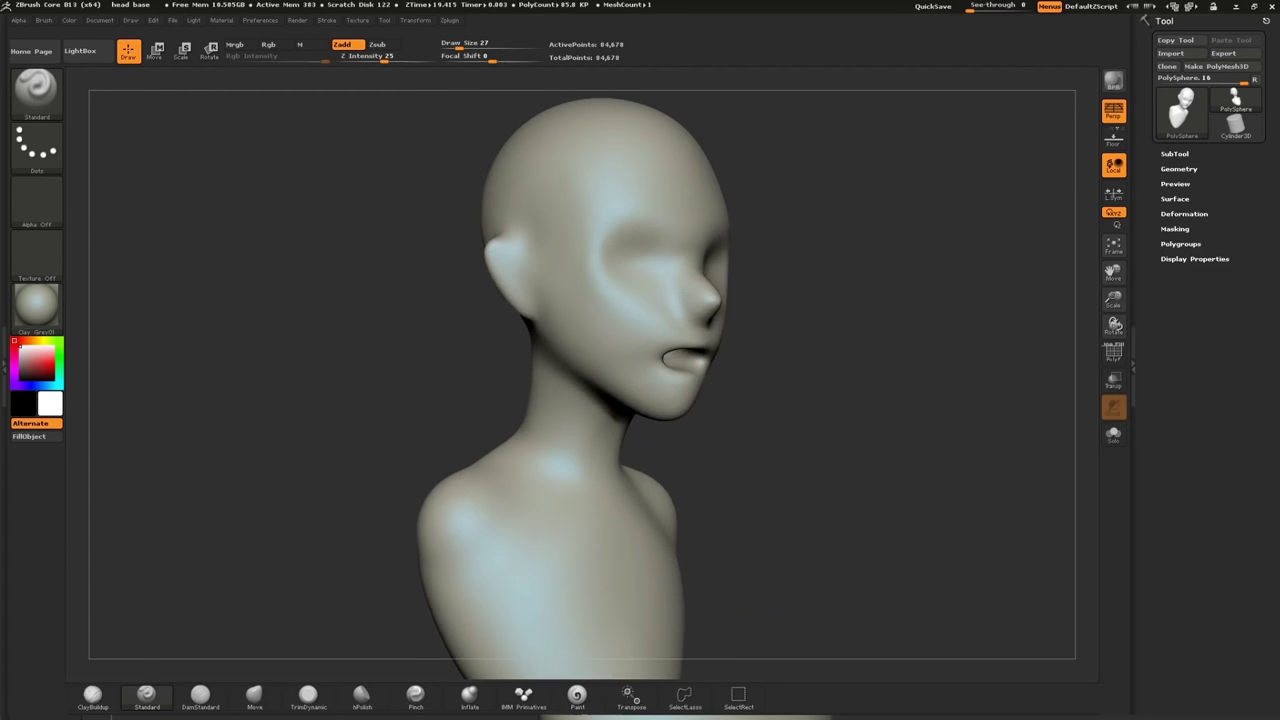
pyautogui.moveTo(920, 400); pyautogui.dragTo(700, 400)
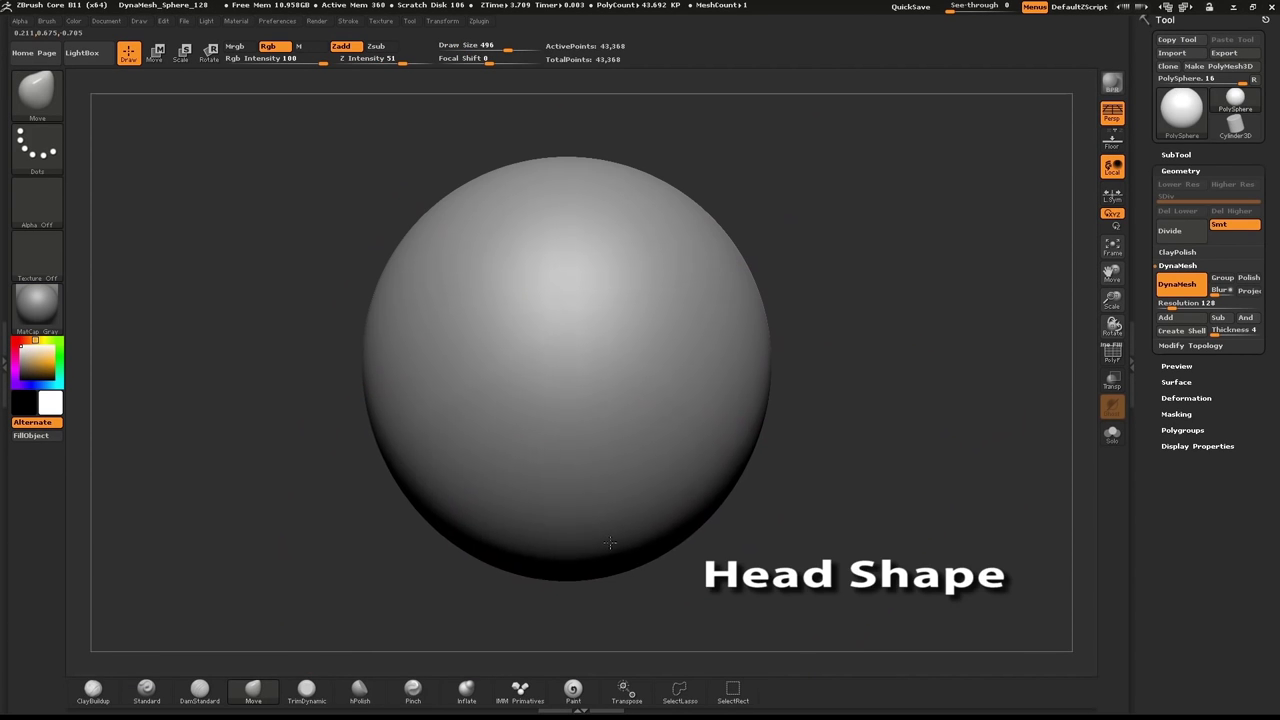
# - Pull the bottom of the gray sphere down and push its sides in with the Move brush to form an egg-shaped head
pyautogui.moveTo(566, 520); pyautogui.dragTo(566, 670)
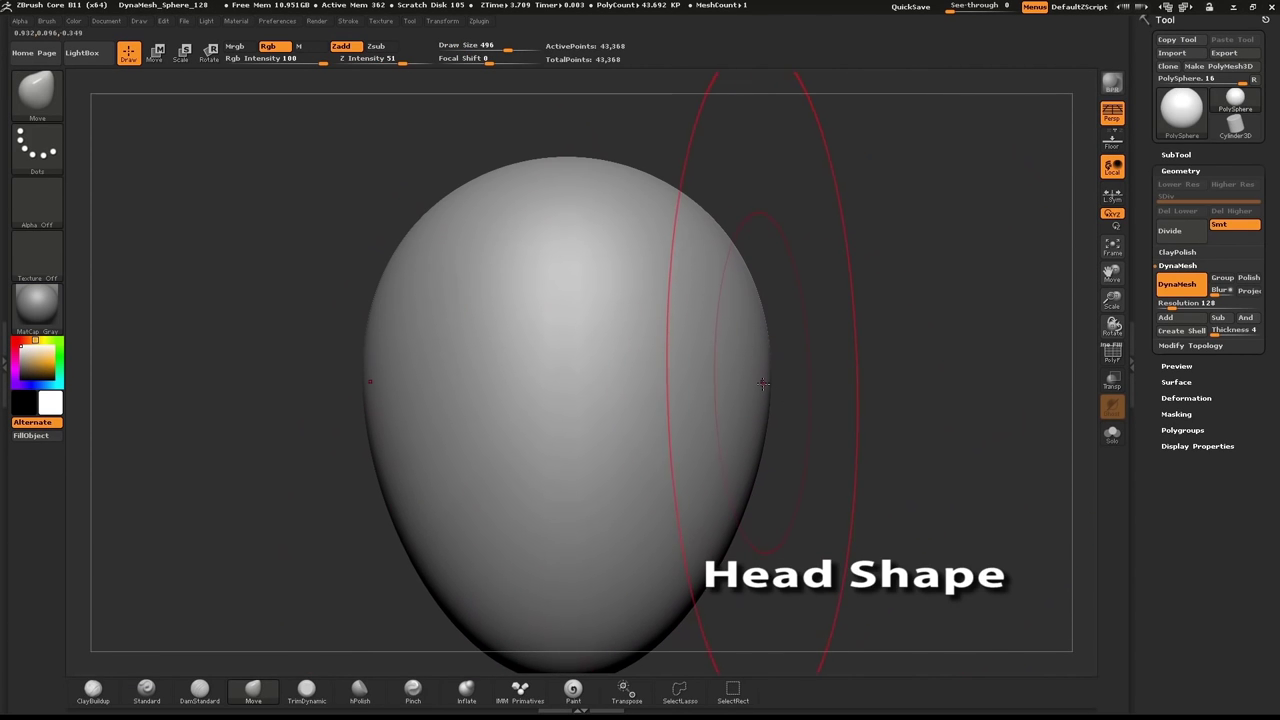
pyautogui.moveTo(763, 382); pyautogui.dragTo(700, 381)
# - Shape the head's profile with the Move brush by pushing up the underside of the jaw and reshaping the face and back of the skull
pyautogui.moveTo(912, 345); pyautogui.dragTo(831, 347)
pyautogui.moveTo(628, 570); pyautogui.dragTo(596, 510)
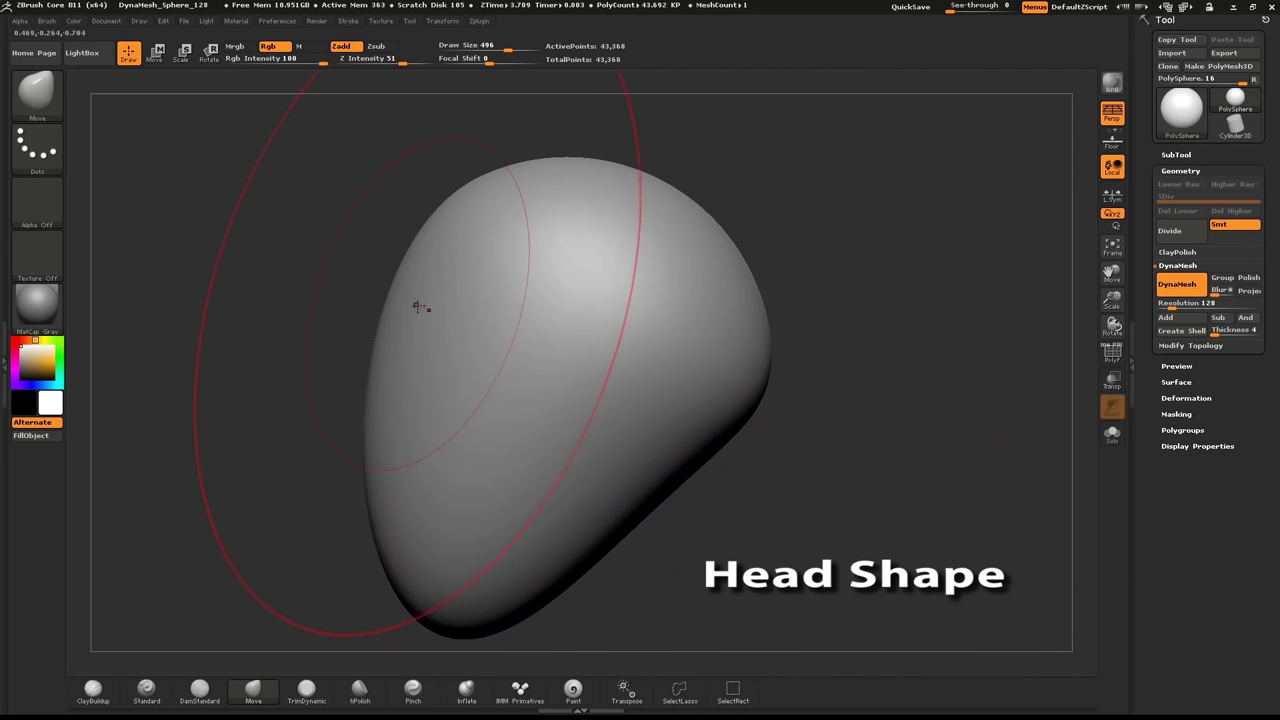
pyautogui.moveTo(418, 309); pyautogui.dragTo(375, 316)
pyautogui.moveTo(385, 372)
pyautogui.mouseDown()
pyautogui.moveTo(425, 376)
pyautogui.moveTo(410, 376)
pyautogui.moveTo(410, 338)
pyautogui.moveTo(446, 333)
pyautogui.mouseUp()
pyautogui.moveTo(745, 278); pyautogui.dragTo(730, 244)
pyautogui.moveTo(697, 480)
pyautogui.mouseDown()
pyautogui.moveTo(679, 475)
pyautogui.moveTo(676, 491)
pyautogui.mouseUp()
pyautogui.moveTo(739, 411); pyautogui.dragTo(721, 412)
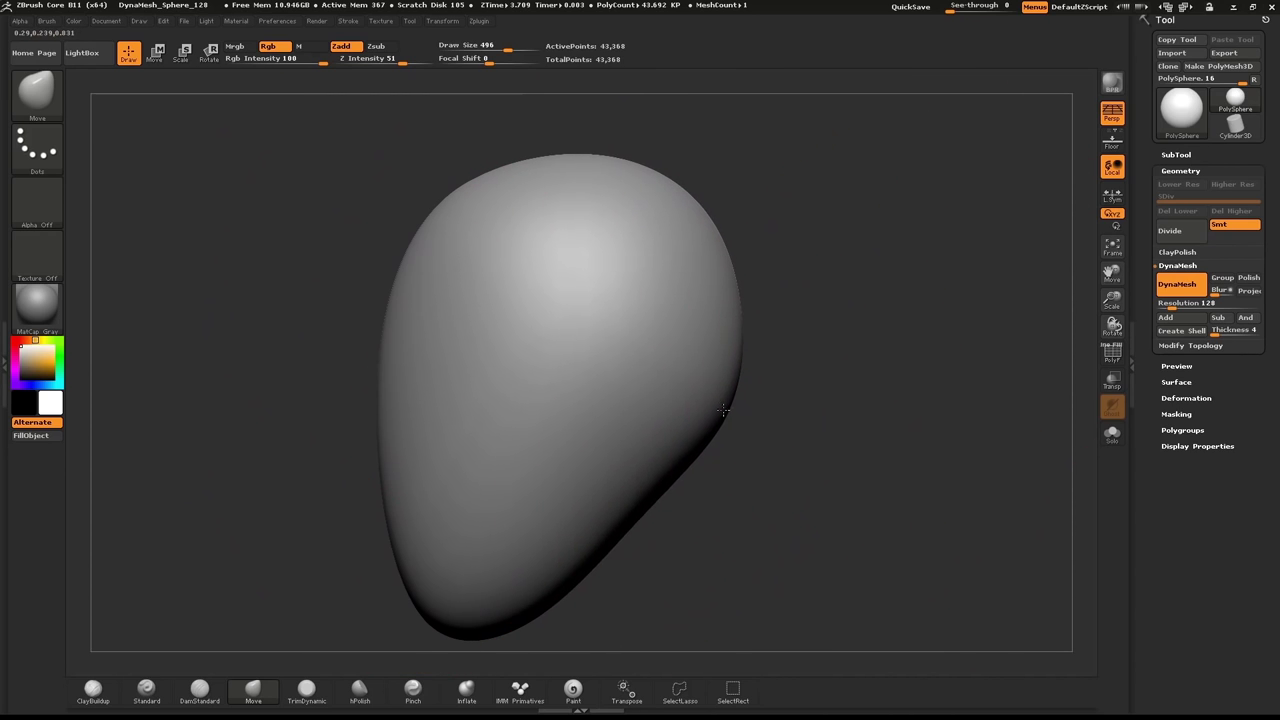
# - Refine the chin and jaw with a resized Move brush and remesh the head with DynaMesh
pyautogui.press('s')
pyautogui.moveTo(576, 566); pyautogui.dragTo(564, 566)
pyautogui.moveTo(532, 611); pyautogui.dragTo(512, 591)
pyautogui.moveTo(342, 582); pyautogui.dragTo(425, 587)
pyautogui.moveTo(567, 611); pyautogui.dragTo(572, 565)
pyautogui.keyDown('alt'); pyautogui.moveTo(787, 329); pyautogui.dragTo(914, 434); pyautogui.keyUp('alt')
pyautogui.moveTo(832, 335)
pyautogui.keyDown('alt'); pyautogui.mouseDown()
pyautogui.moveTo(835, 323)
pyautogui.moveTo(849, 344)
pyautogui.moveTo(763, 329)
pyautogui.mouseUp(); pyautogui.keyUp('alt')
pyautogui.press('s')
pyautogui.keyDown('alt'); pyautogui.moveTo(803, 254); pyautogui.dragTo(888, 333); pyautogui.keyUp('alt')
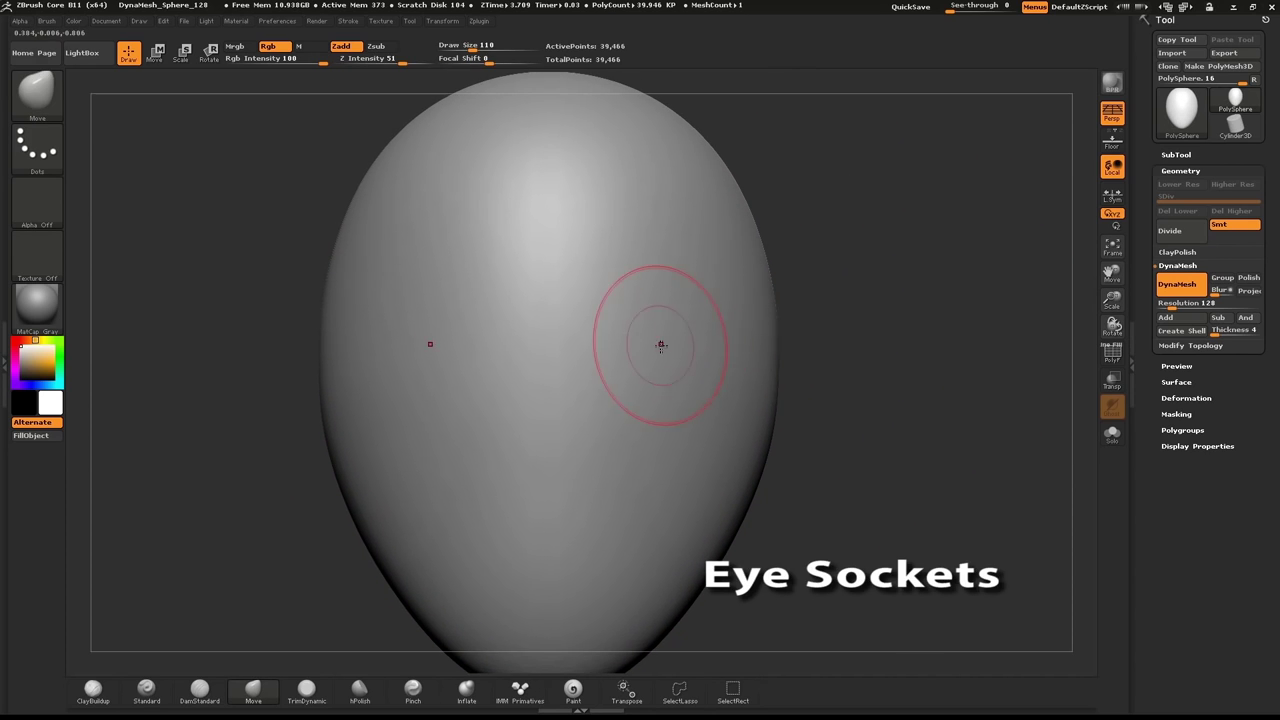
# - Carve two symmetrical eye sockets into the face with the inverted Inflate brush and smooth their edges
pyautogui.press('s')
pyautogui.moveTo(638, 371); pyautogui.dragTo(646, 371)
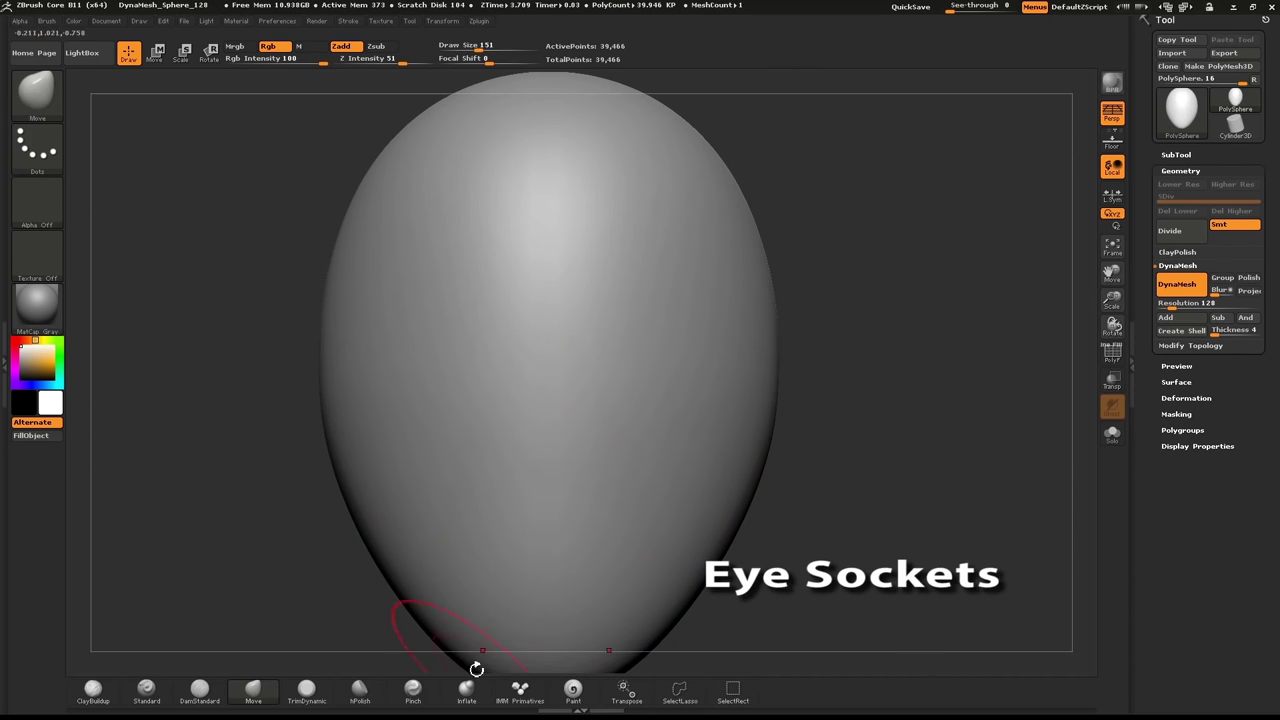
pyautogui.click(468, 697)
pyautogui.moveTo(654, 366)
pyautogui.keyDown('alt'); pyautogui.mouseDown()
pyautogui.moveTo(629, 406)
pyautogui.moveTo(626, 373)
pyautogui.moveTo(671, 373)
pyautogui.moveTo(634, 406)
pyautogui.moveTo(637, 367)
pyautogui.moveTo(667, 403)
pyautogui.moveTo(645, 382)
pyautogui.moveTo(674, 374)
pyautogui.moveTo(651, 388)
pyautogui.moveTo(677, 415)
pyautogui.moveTo(622, 440)
pyautogui.mouseUp(); pyautogui.keyUp('alt')
pyautogui.hotkey('ctrl', 'z')
pyautogui.press('s')
pyautogui.press('shift')
pyautogui.press('s')
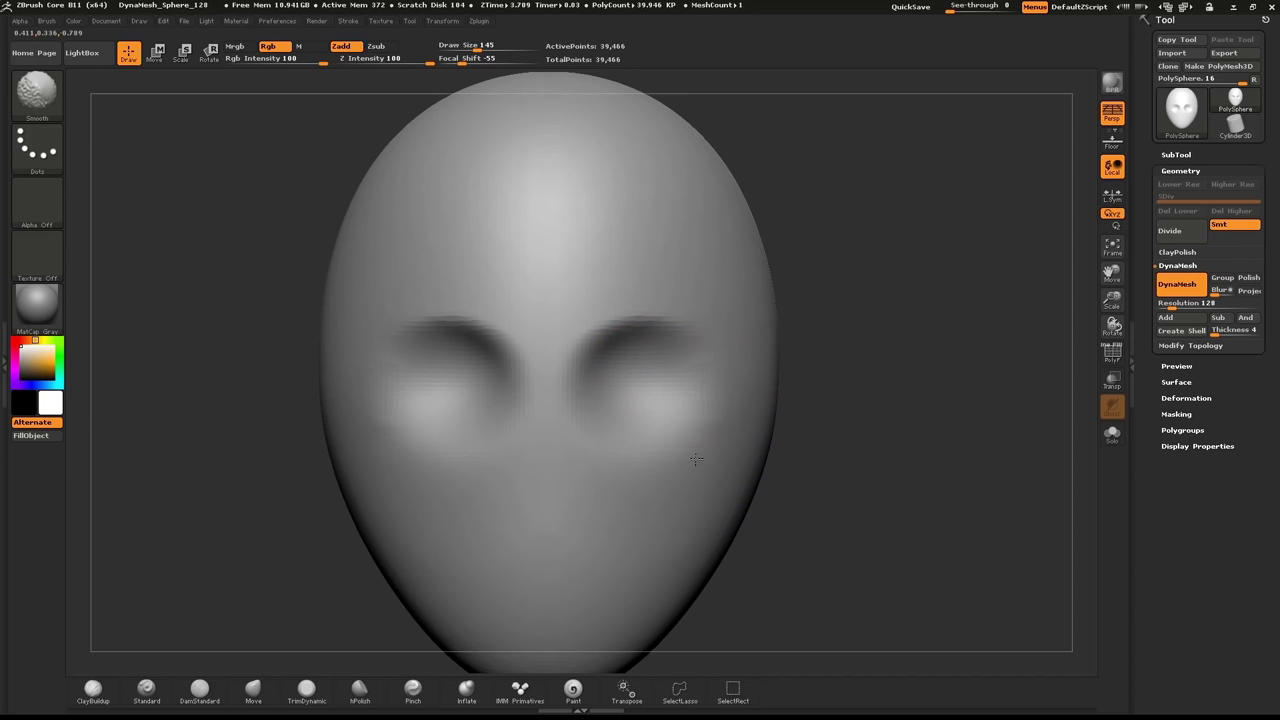
pyautogui.keyDown('shift'); pyautogui.moveTo(749, 365); pyautogui.dragTo(752, 377); pyautogui.keyUp('shift')
pyautogui.press('s')
pyautogui.moveTo(656, 352); pyautogui.dragTo(652, 347)
# - Push the outer edges of the eye sockets back with the Move brush at draw size 162 and smooth the brow area
pyautogui.moveTo(892, 351); pyautogui.dragTo(820, 343)
pyautogui.press('s')
pyautogui.moveTo(687, 407); pyautogui.dragTo(692, 406)
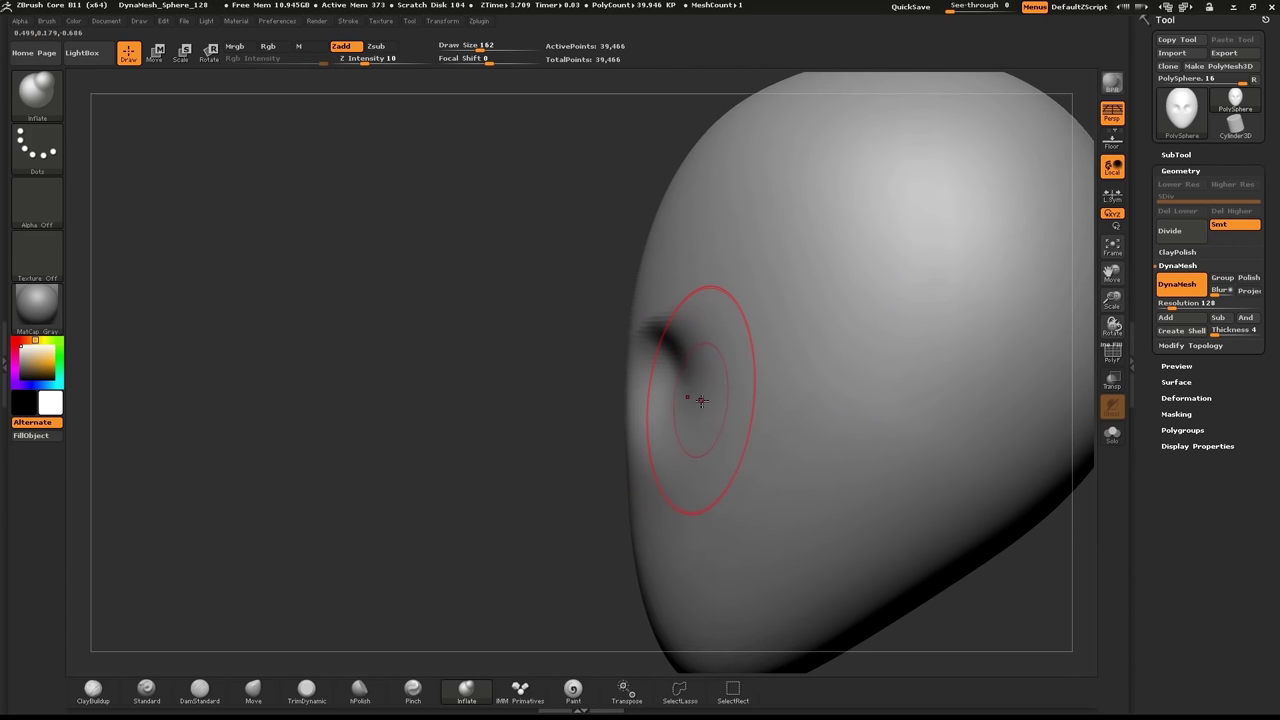
pyautogui.press('b')
pyautogui.press('m')
pyautogui.click(822, 463)
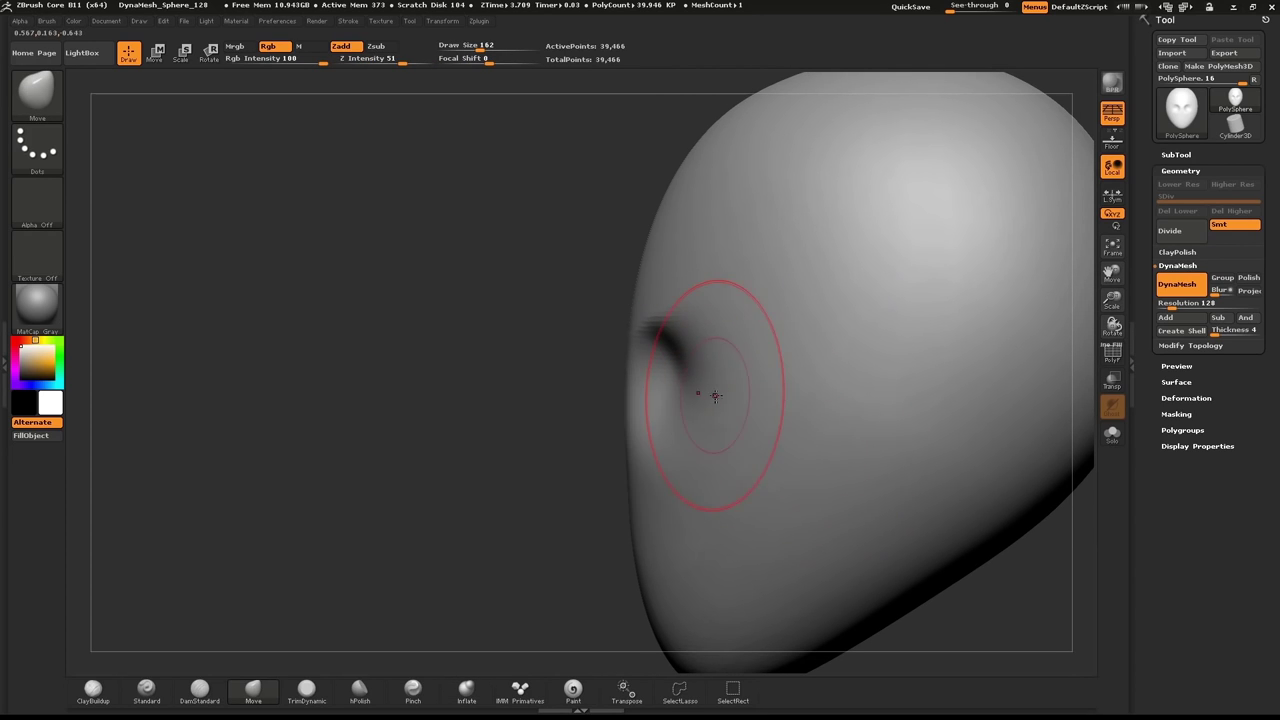
pyautogui.moveTo(713, 390); pyautogui.dragTo(714, 389)
pyautogui.moveTo(545, 453); pyautogui.dragTo(594, 459)
pyautogui.moveTo(594, 459); pyautogui.dragTo(671, 471, button='right')
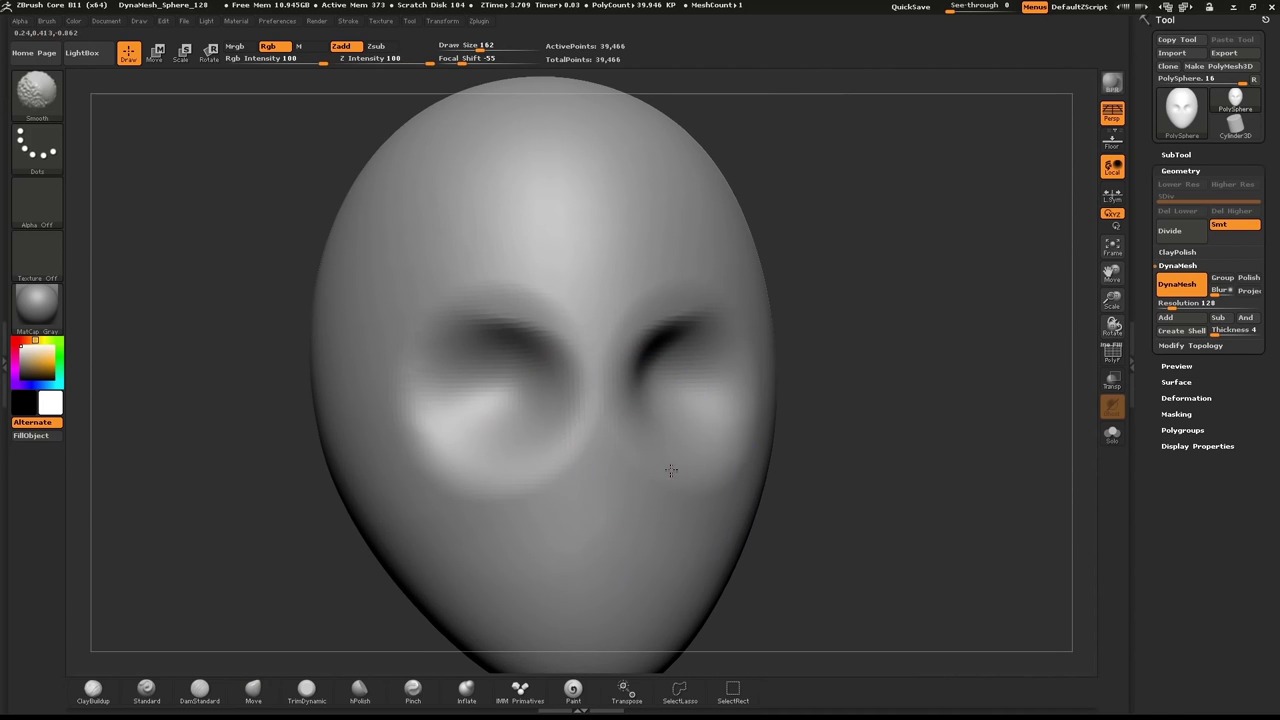
pyautogui.moveTo(714, 270)
pyautogui.keyDown('shift'); pyautogui.mouseDown()
pyautogui.moveTo(666, 283)
pyautogui.moveTo(696, 298)
pyautogui.mouseUp(); pyautogui.keyUp('shift')
pyautogui.moveTo(806, 314)
pyautogui.mouseDown()
pyautogui.moveTo(895, 342)
pyautogui.moveTo(852, 356)
pyautogui.moveTo(887, 344)
pyautogui.mouseUp()
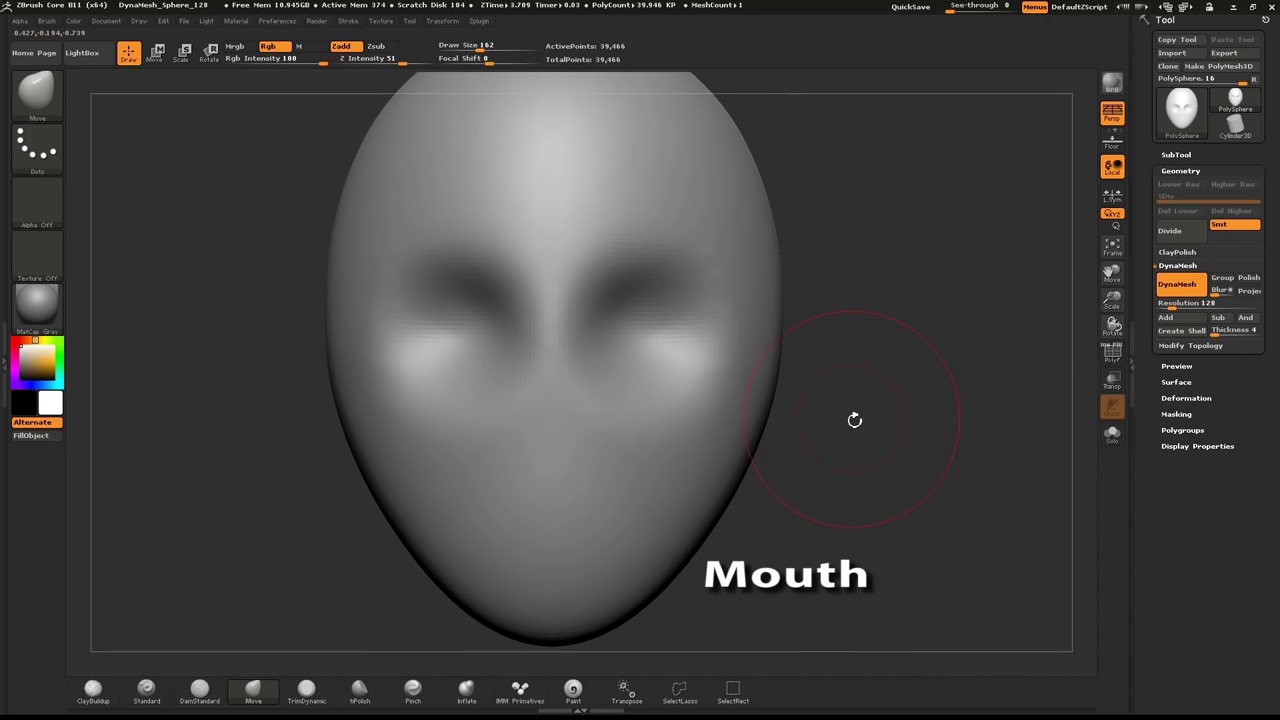
# - Mask a wide oval mouth area on the lower face at draw size 52 and invert the mask
pyautogui.keyDown('alt'); pyautogui.moveTo(854, 430); pyautogui.dragTo(880, 361); pyautogui.keyUp('alt')
pyautogui.press('s')
pyautogui.moveTo(621, 415); pyautogui.dragTo(604, 415)
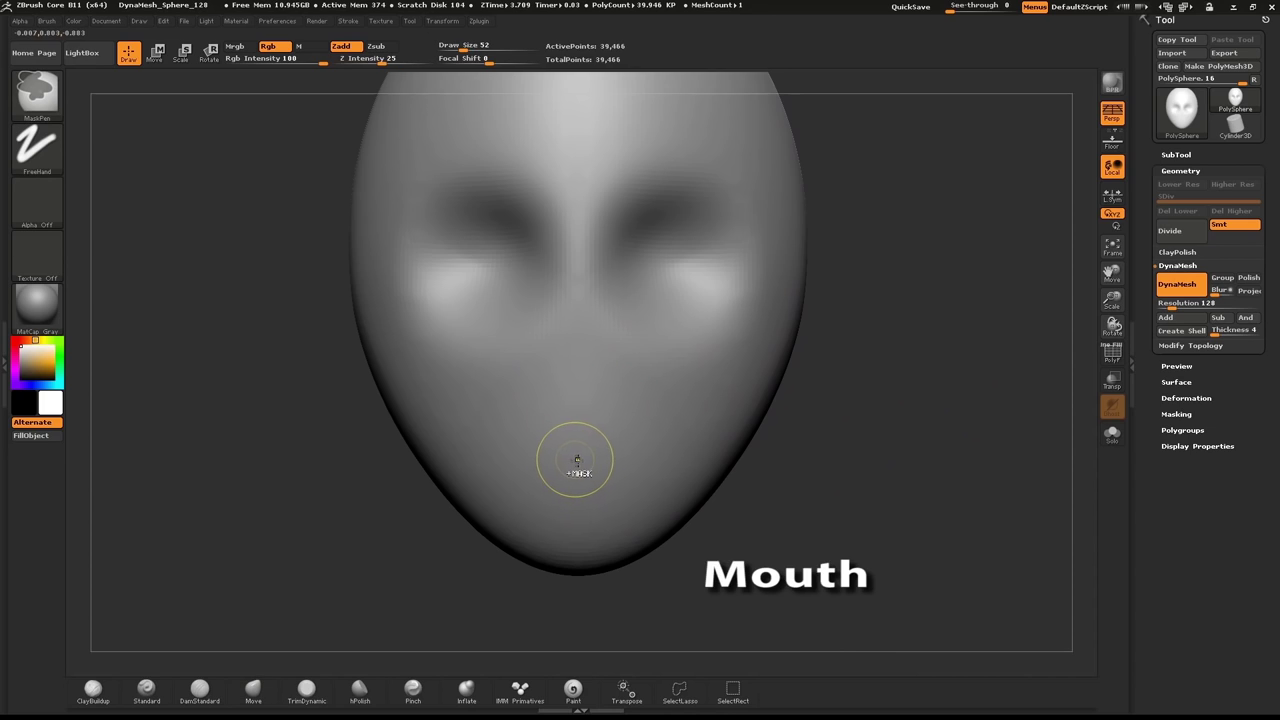
pyautogui.moveTo(571, 457)
pyautogui.keyDown('ctrl'); pyautogui.mouseDown()
pyautogui.moveTo(614, 461)
pyautogui.moveTo(540, 480)
pyautogui.moveTo(597, 480)
pyautogui.mouseUp(); pyautogui.keyUp('ctrl')
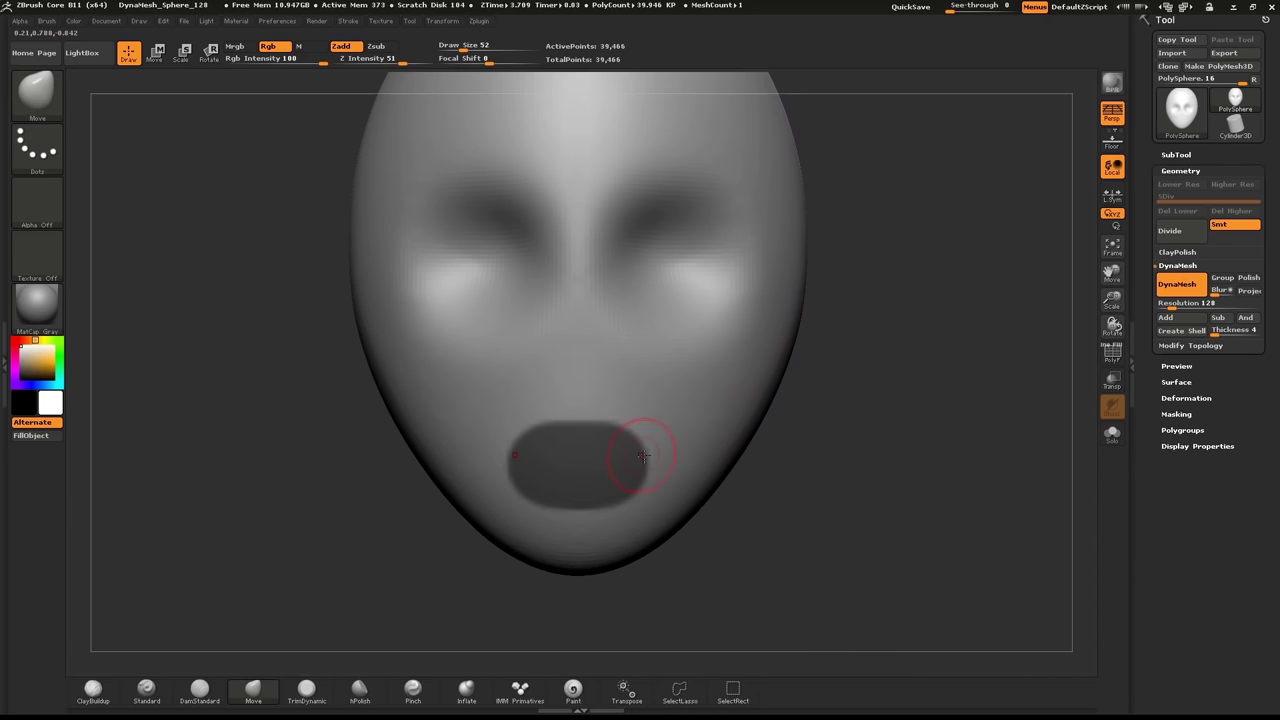
pyautogui.press('s')
pyautogui.moveTo(632, 449); pyautogui.dragTo(669, 454)
pyautogui.keyDown('ctrl'); pyautogui.click(820, 480); pyautogui.keyUp('ctrl')
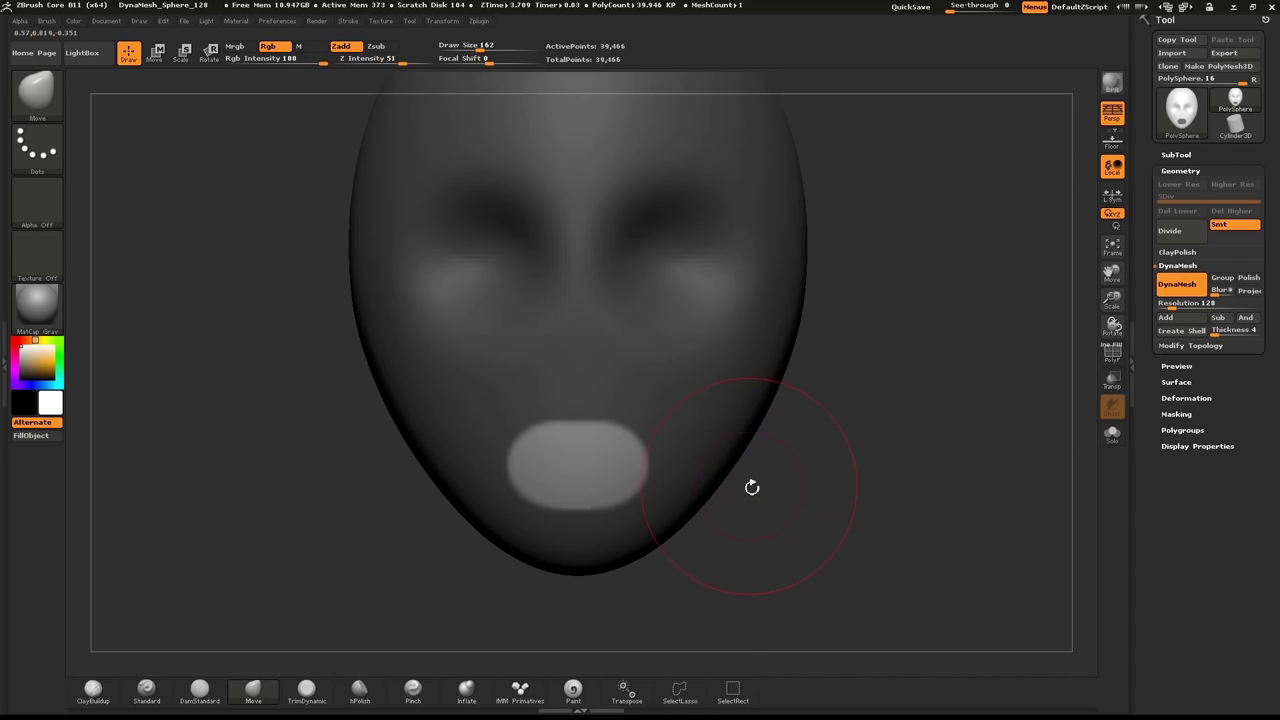
# - Sink the unmasked mouth area into the head with the inverted Inflate brush at draw size 101
pyautogui.press('s')
pyautogui.moveTo(632, 456)
pyautogui.mouseDown()
pyautogui.moveTo(614, 457)
pyautogui.moveTo(625, 457)
pyautogui.mouseUp()
pyautogui.press('b')
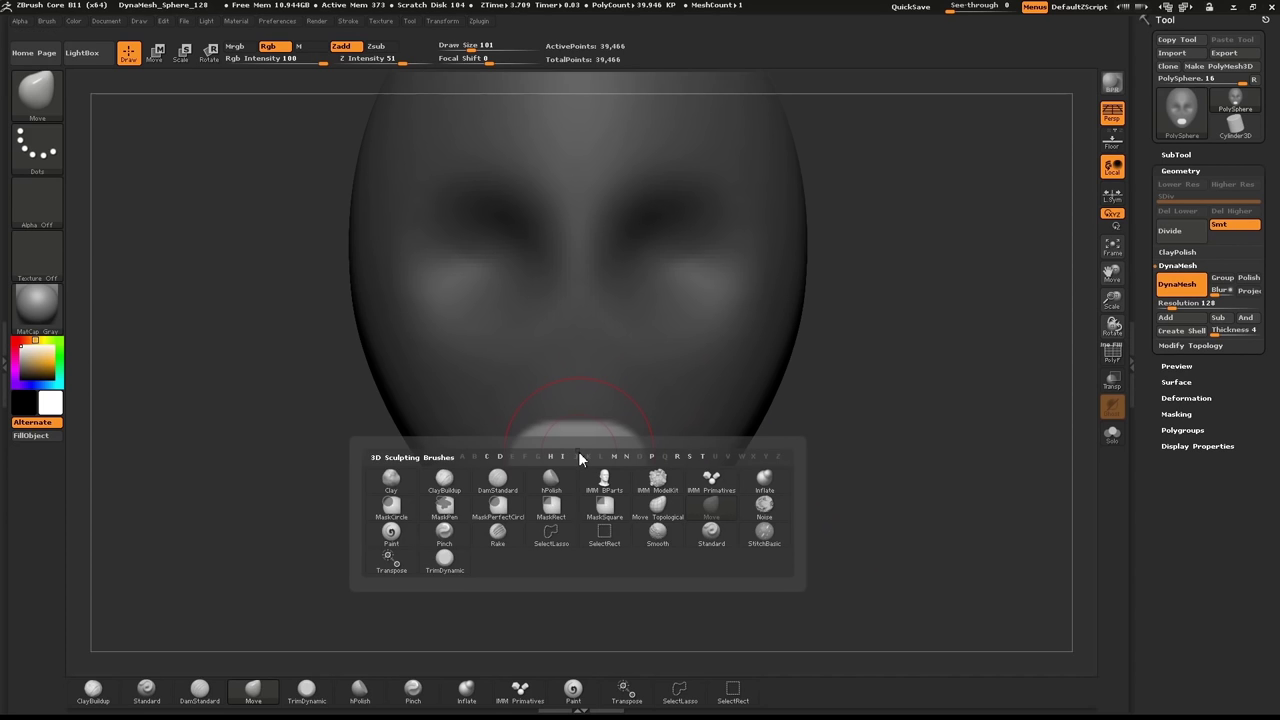
pyautogui.press('i')
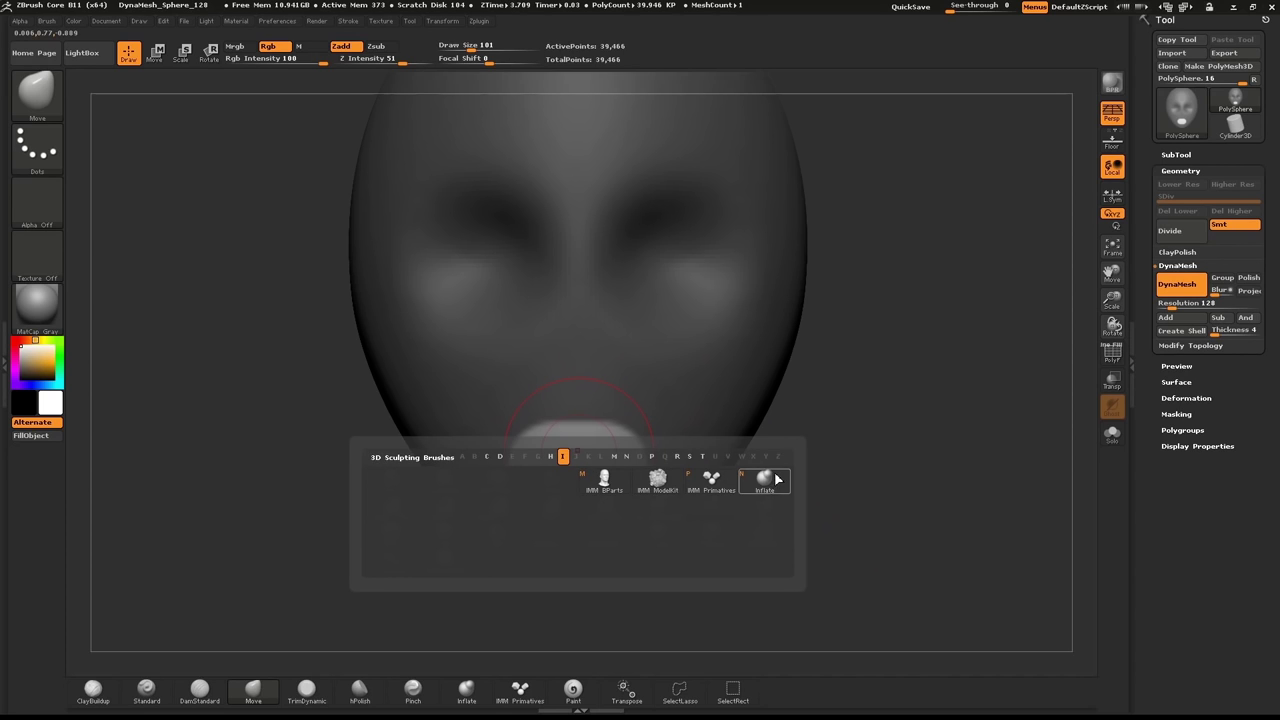
pyautogui.press('n')
pyautogui.moveTo(566, 450)
pyautogui.mouseDown()
pyautogui.moveTo(611, 465)
pyautogui.moveTo(582, 436)
pyautogui.mouseUp()
pyautogui.moveTo(554, 481)
pyautogui.mouseDown()
pyautogui.moveTo(603, 462)
pyautogui.moveTo(562, 458)
pyautogui.moveTo(580, 466)
pyautogui.moveTo(578, 452)
pyautogui.mouseUp()
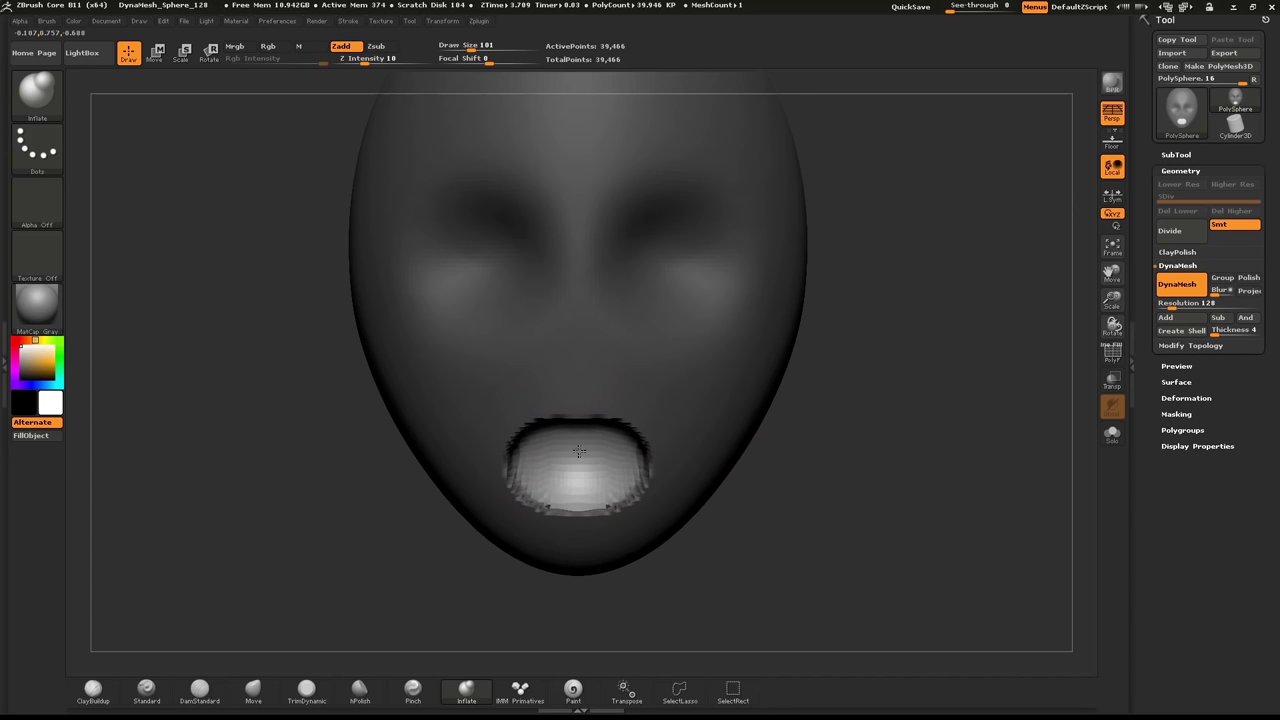
# - Clear the mask, remesh the head, and smooth the rim of the mouth
pyautogui.keyDown('ctrl'); pyautogui.click(890, 410); pyautogui.keyUp('ctrl')
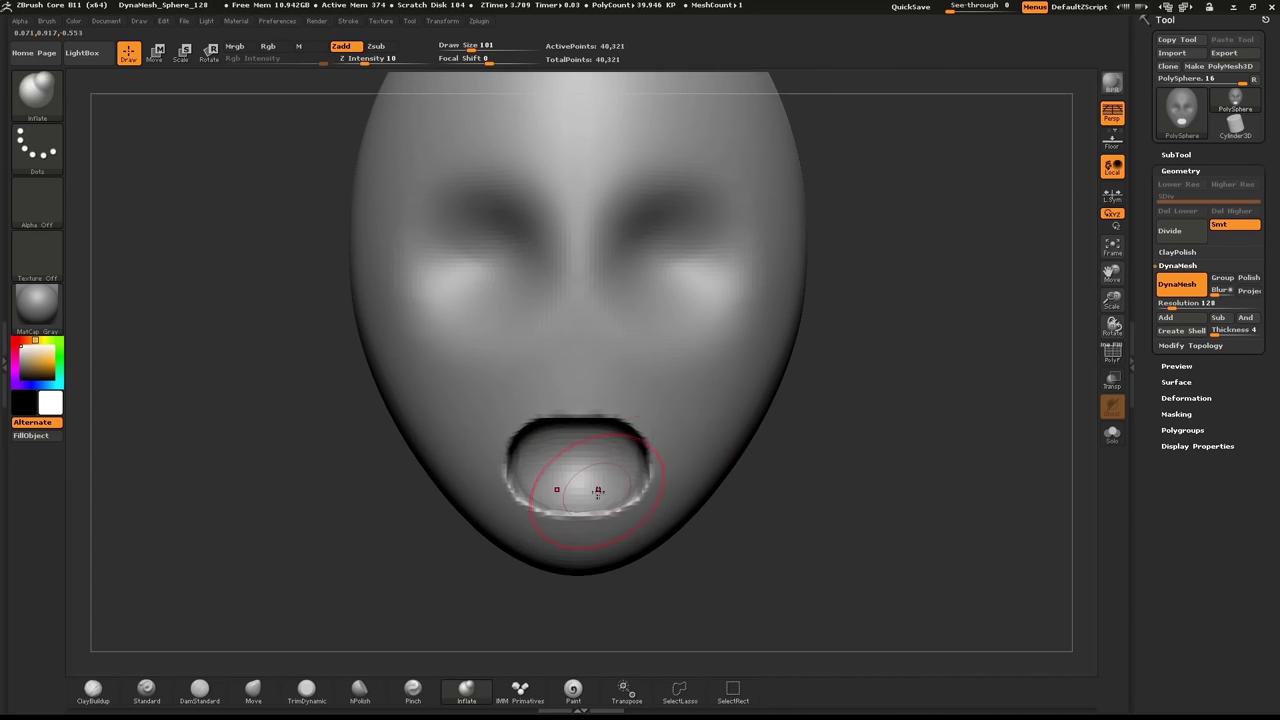
pyautogui.moveTo(589, 518)
pyautogui.keyDown('shift'); pyautogui.mouseDown()
pyautogui.moveTo(636, 492)
pyautogui.moveTo(638, 420)
pyautogui.moveTo(569, 514)
pyautogui.mouseUp(); pyautogui.keyUp('shift')
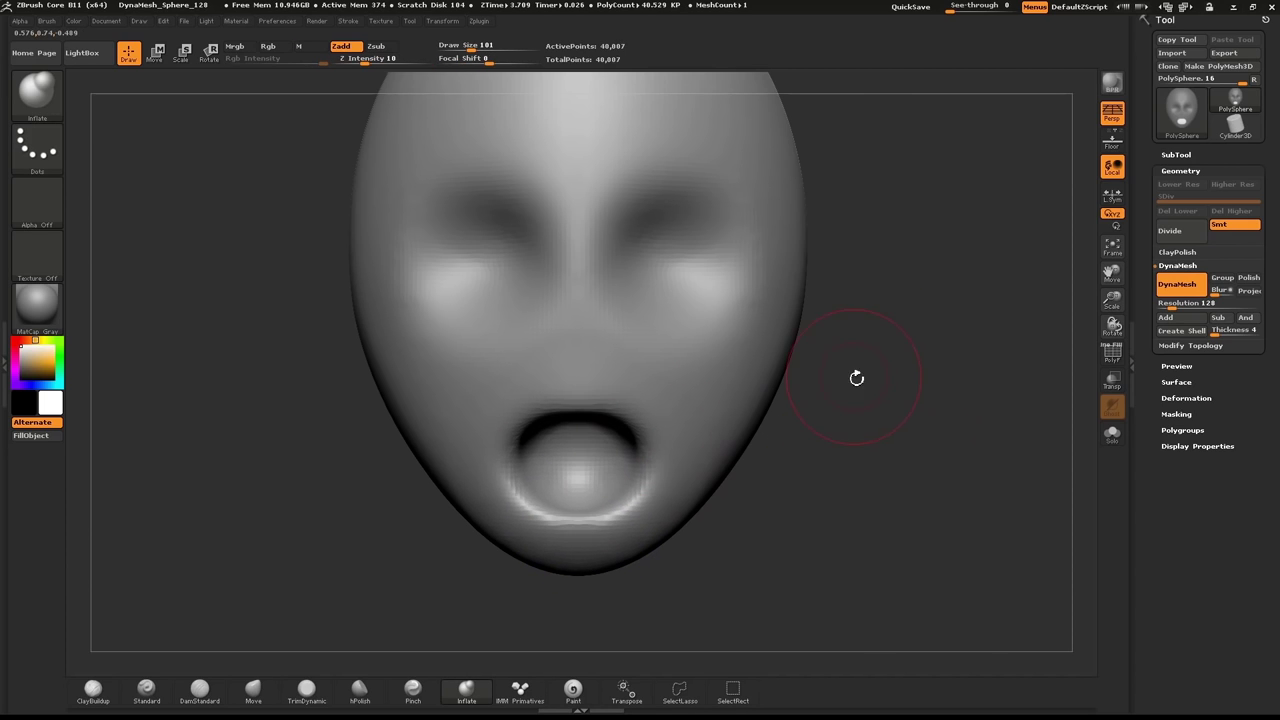
# - Deepen the mouth cavity with the Inflate brush at draw size 76 and remesh the head
pyautogui.moveTo(854, 374)
pyautogui.mouseDown()
pyautogui.moveTo(871, 391)
pyautogui.moveTo(785, 388)
pyautogui.moveTo(860, 380)
pyautogui.mouseUp()
pyautogui.press('s')
pyautogui.moveTo(534, 454); pyautogui.dragTo(544, 454)
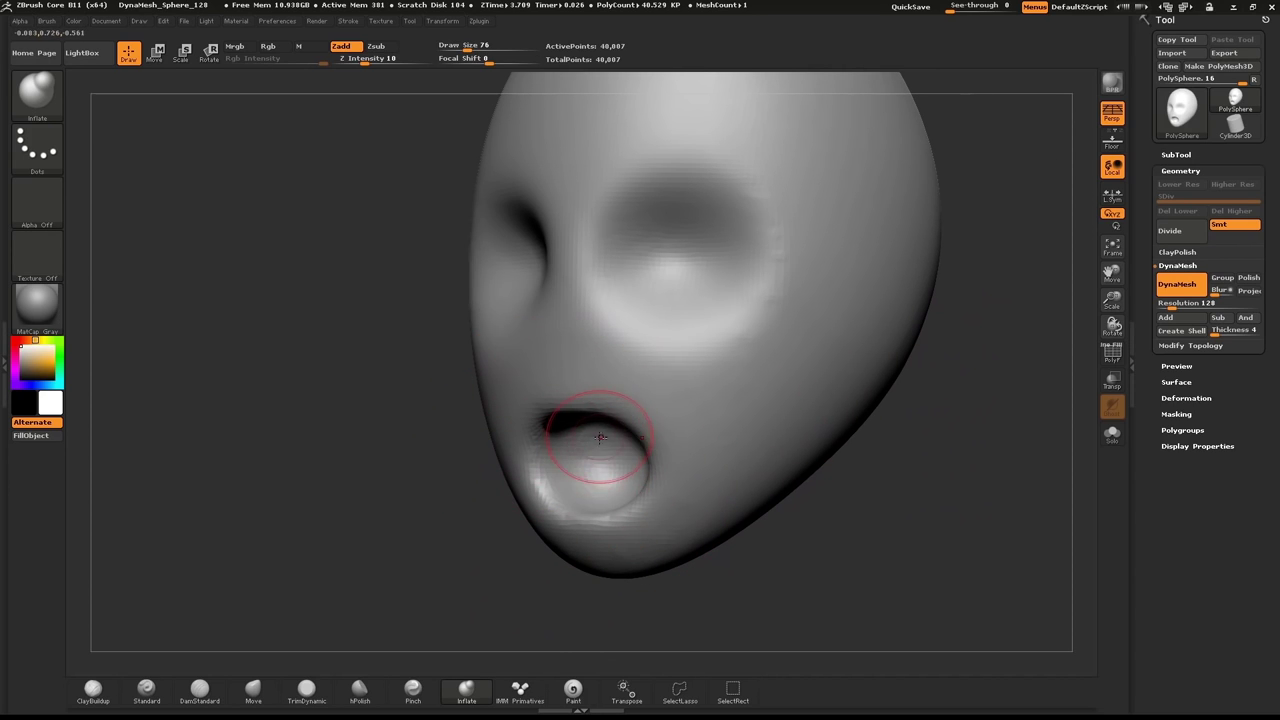
pyautogui.moveTo(621, 457); pyautogui.dragTo(620, 451)
pyautogui.keyDown('ctrl'); pyautogui.moveTo(378, 501); pyautogui.dragTo(408, 433); pyautogui.keyUp('ctrl')
pyautogui.keyDown('shift'); pyautogui.moveTo(918, 423); pyautogui.dragTo(914, 417); pyautogui.keyUp('shift')
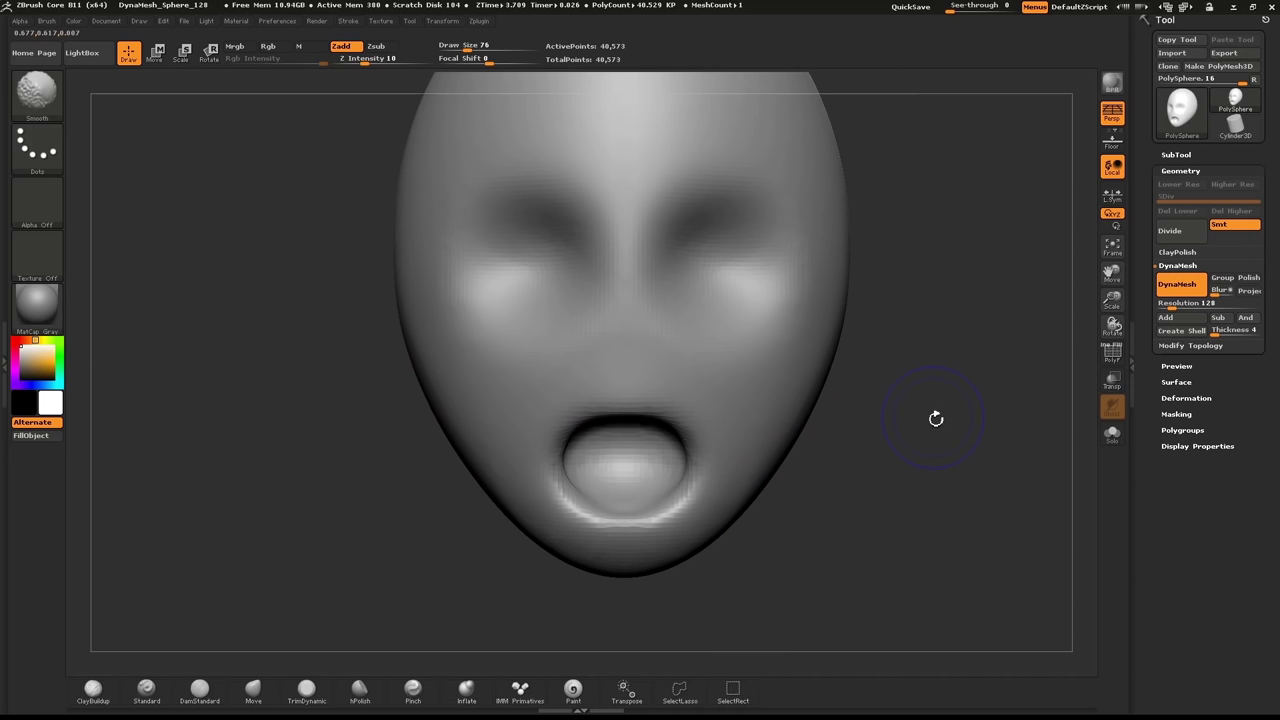
# - Flatten and widen the mouth opening by moving its upper and lower edges together with the Move brush at draw size 204
pyautogui.press('s')
pyautogui.press('b')
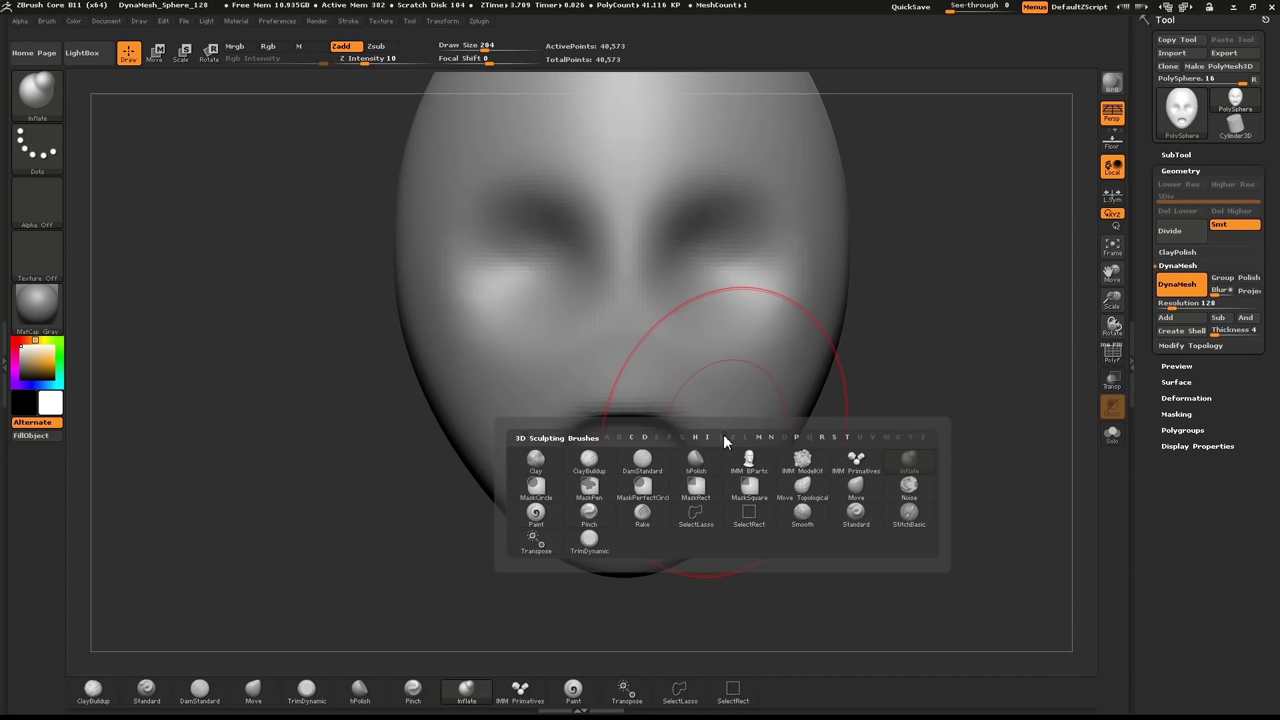
pyautogui.press('m')
pyautogui.click(856, 489)
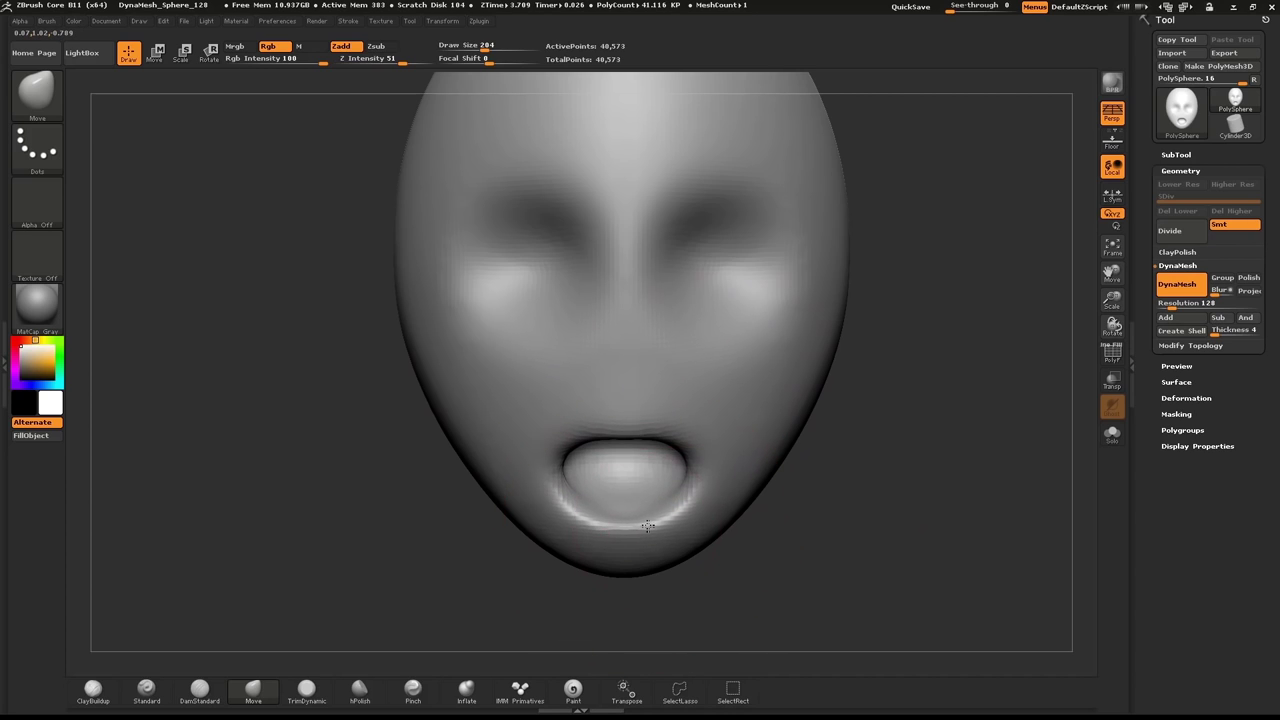
pyautogui.moveTo(648, 523); pyautogui.dragTo(651, 475)
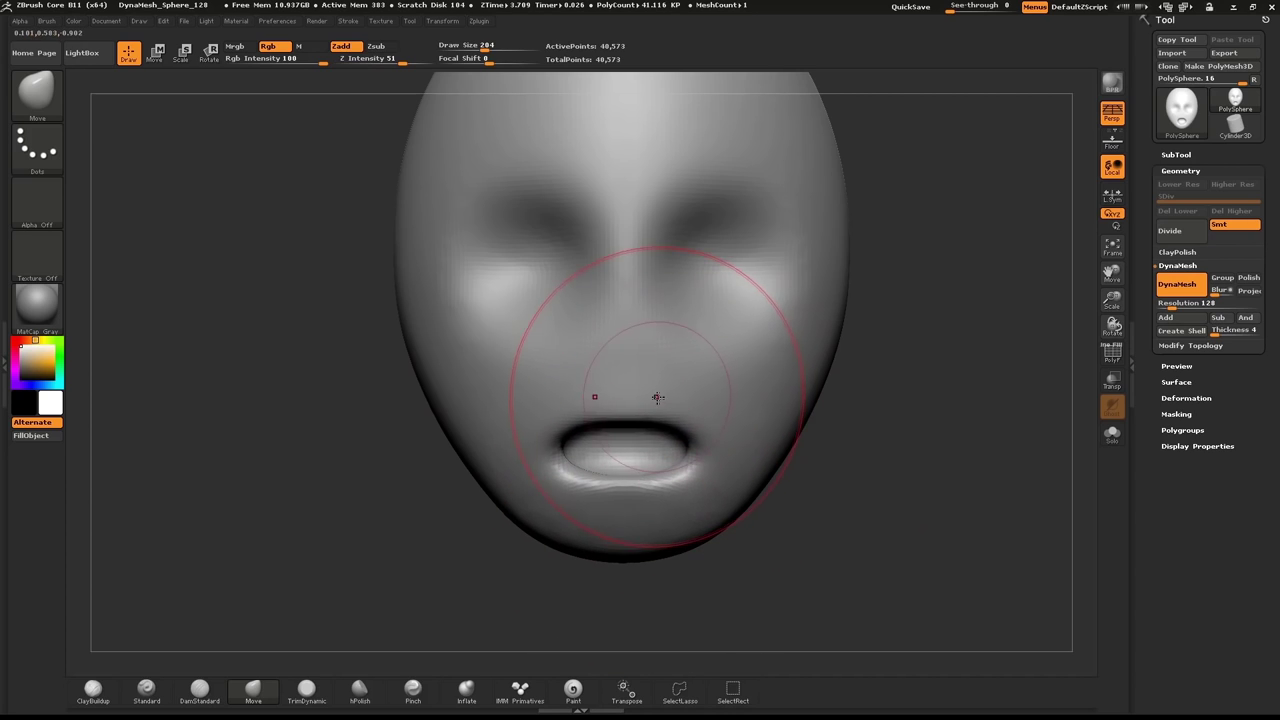
pyautogui.moveTo(657, 397); pyautogui.dragTo(657, 411)
pyautogui.moveTo(645, 491); pyautogui.dragTo(705, 467)
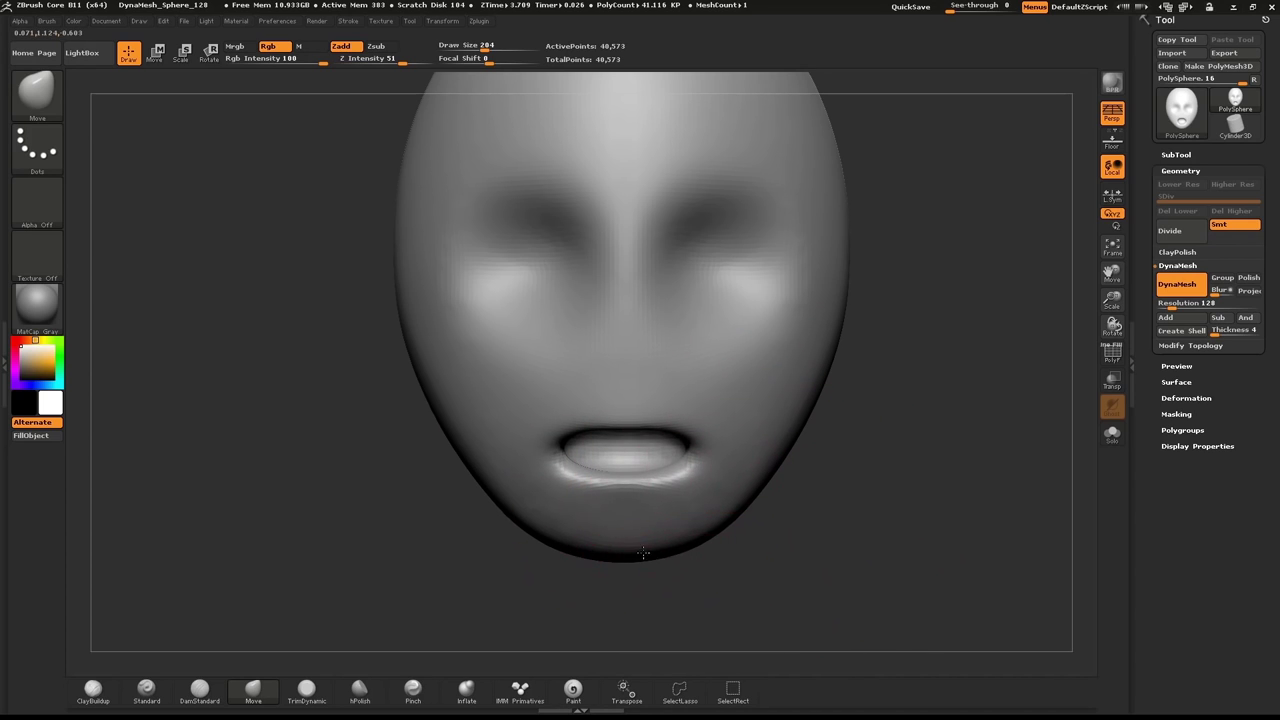
# - Pull the chin down, adjust the jawline with the Move brush, and remesh the head
pyautogui.moveTo(643, 553); pyautogui.dragTo(651, 581)
pyautogui.moveTo(744, 516)
pyautogui.mouseDown()
pyautogui.moveTo(727, 505)
pyautogui.moveTo(748, 516)
pyautogui.mouseUp()
pyautogui.moveTo(865, 506)
pyautogui.keyDown('ctrl'); pyautogui.mouseDown()
pyautogui.moveTo(995, 363)
pyautogui.moveTo(900, 395)
pyautogui.moveTo(963, 434)
pyautogui.moveTo(812, 447)
pyautogui.moveTo(792, 437)
pyautogui.mouseUp(); pyautogui.keyUp('ctrl')
# - Mask a large round neck area on the underside of the head and invert the mask
pyautogui.moveTo(900, 402)
pyautogui.mouseDown()
pyautogui.moveTo(866, 403)
pyautogui.moveTo(798, 282)
pyautogui.moveTo(690, 240)
pyautogui.mouseUp()
pyautogui.hotkey('ctrl', 'z')
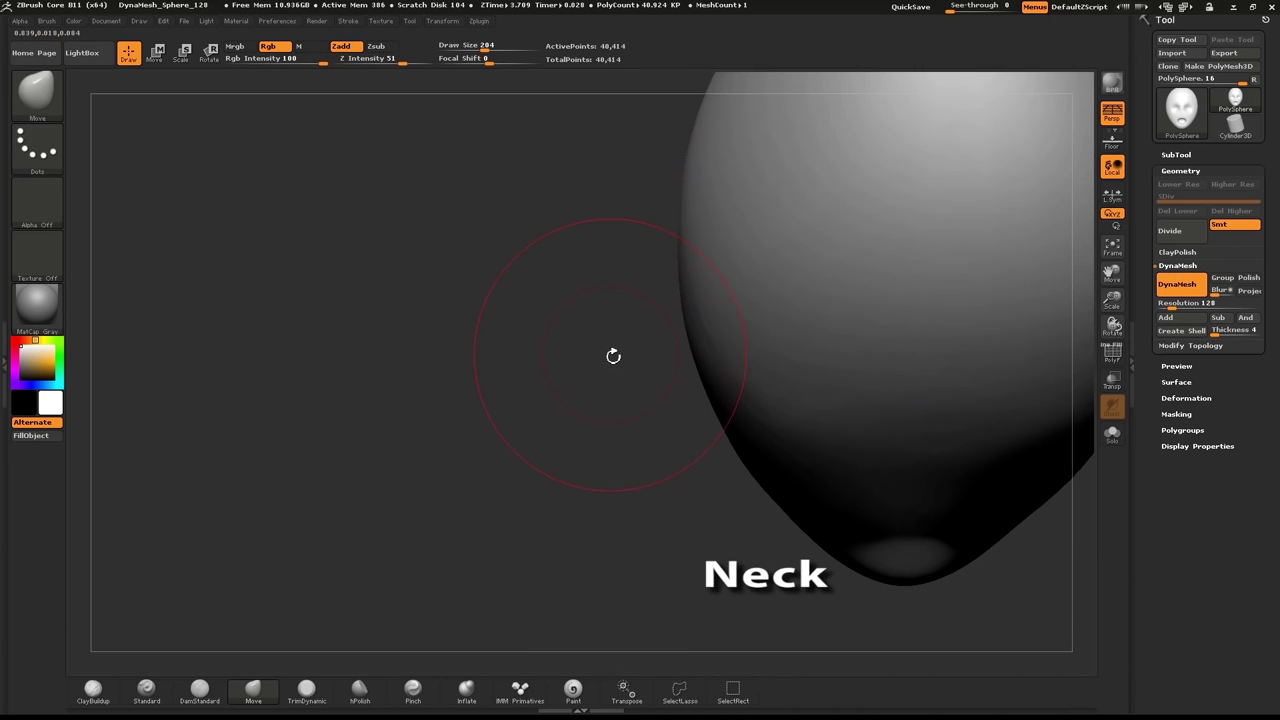
pyautogui.keyDown('alt'); pyautogui.moveTo(598, 350); pyautogui.dragTo(222, 434); pyautogui.keyUp('alt')
pyautogui.moveTo(958, 262)
pyautogui.mouseDown()
pyautogui.moveTo(970, 390)
pyautogui.moveTo(969, 366)
pyautogui.moveTo(897, 286)
pyautogui.mouseUp()
pyautogui.moveTo(523, 357)
pyautogui.keyDown('ctrl'); pyautogui.mouseDown()
pyautogui.moveTo(540, 356)
pyautogui.moveTo(562, 316)
pyautogui.moveTo(588, 360)
pyautogui.moveTo(534, 350)
pyautogui.mouseUp(); pyautogui.keyUp('ctrl')
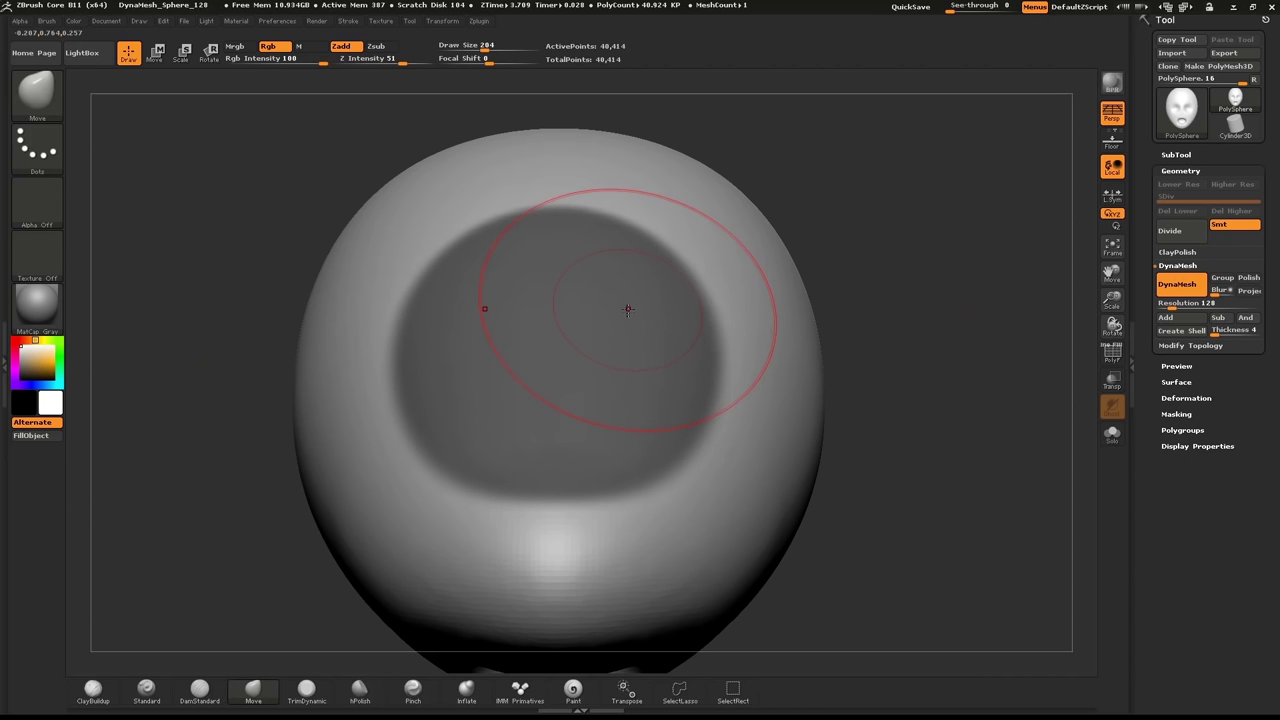
pyautogui.keyDown('ctrl'); pyautogui.click(951, 271); pyautogui.keyUp('ctrl')
pyautogui.moveTo(951, 271)
pyautogui.mouseDown()
pyautogui.moveTo(894, 246)
pyautogui.moveTo(928, 281)
pyautogui.moveTo(897, 305)
pyautogui.mouseUp()
# - Pull the unmasked area under the head downward into a long neck with the Move brush at draw size 310
pyautogui.press('b')
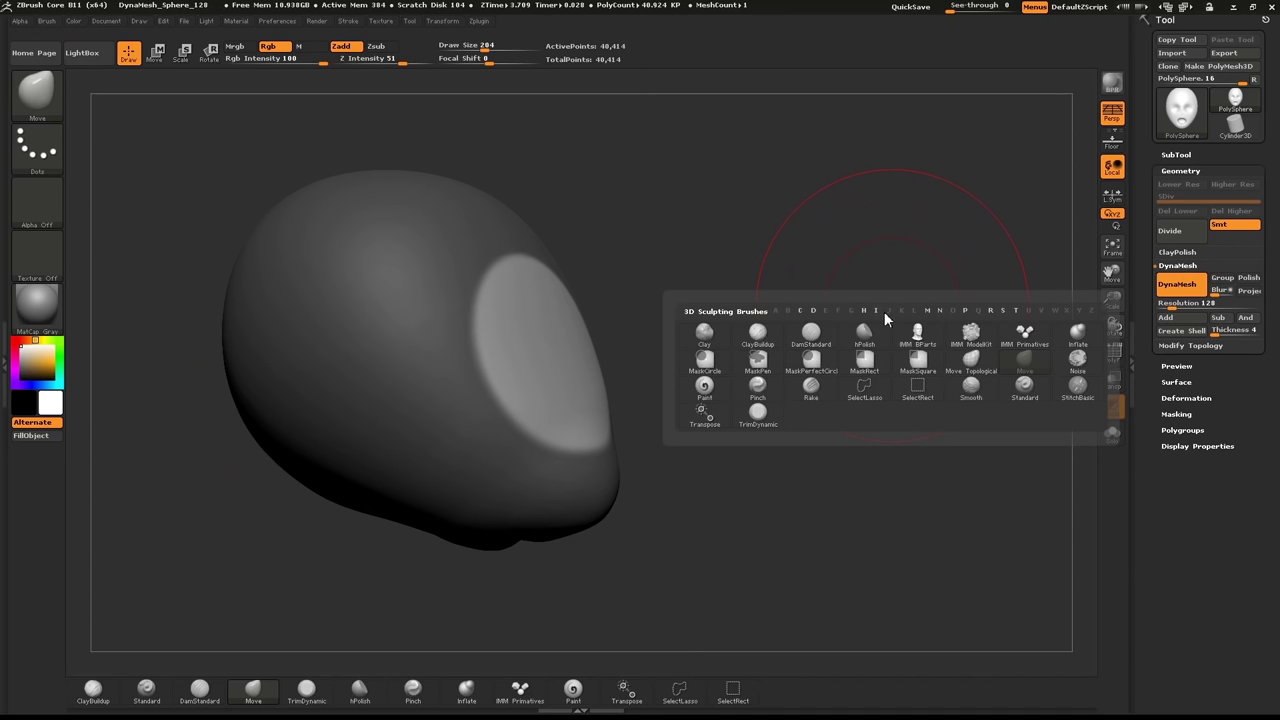
pyautogui.press('m')
pyautogui.click(972, 362)
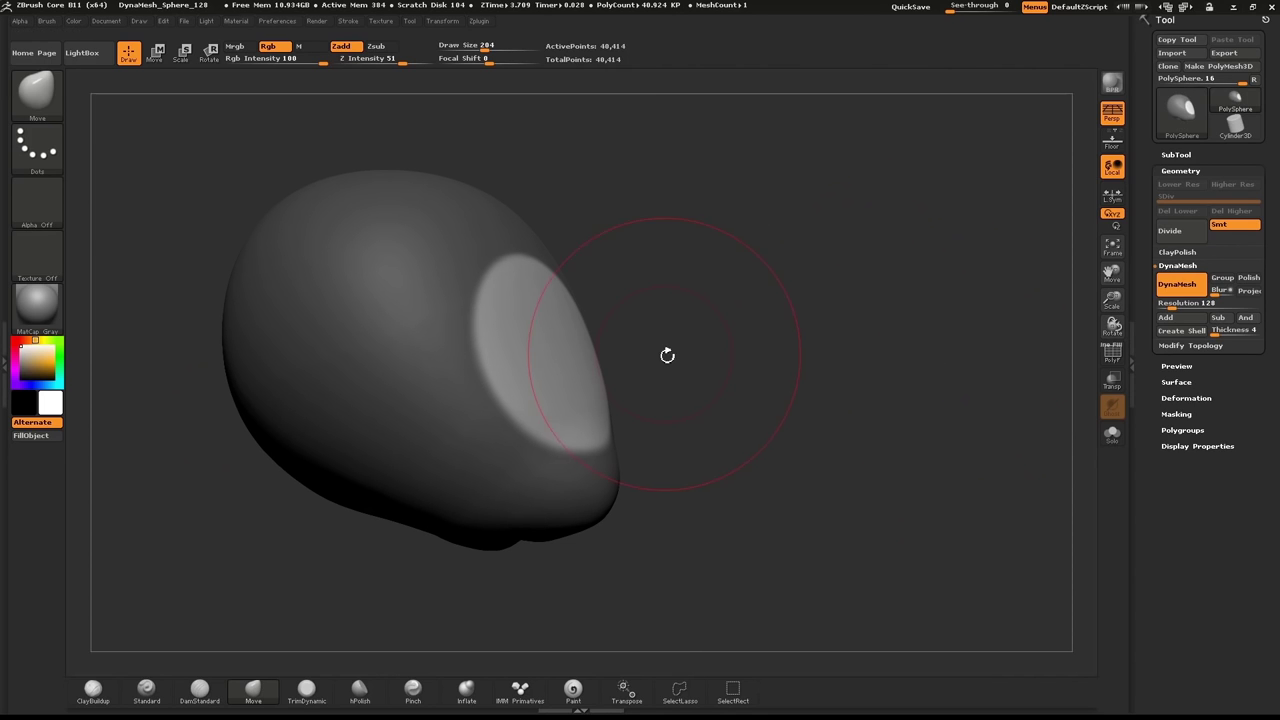
pyautogui.moveTo(669, 353); pyautogui.dragTo(677, 353)
pyautogui.moveTo(562, 357)
pyautogui.mouseDown()
pyautogui.moveTo(687, 328)
pyautogui.moveTo(712, 300)
pyautogui.mouseUp()
pyautogui.moveTo(814, 229)
pyautogui.mouseDown()
pyautogui.moveTo(851, 294)
pyautogui.moveTo(796, 211)
pyautogui.moveTo(794, 360)
pyautogui.mouseUp()
pyautogui.moveTo(540, 441); pyautogui.dragTo(597, 413)
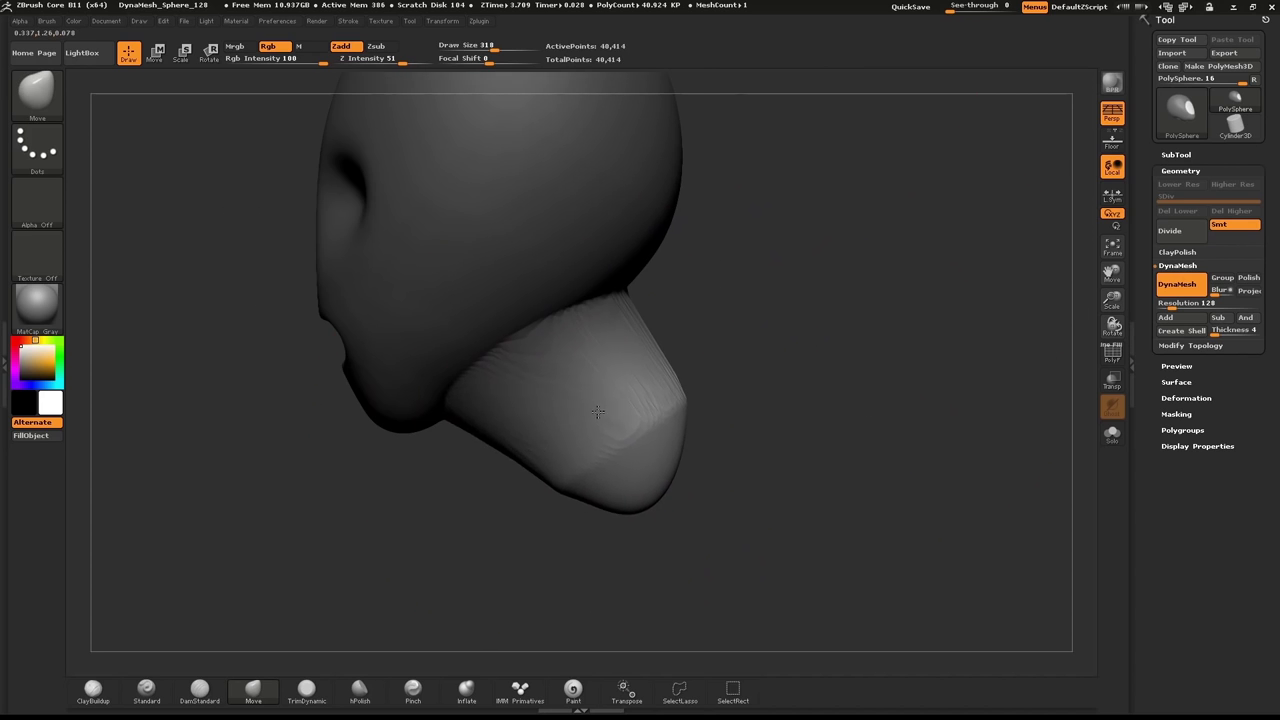
pyautogui.moveTo(673, 333)
pyautogui.mouseDown()
pyautogui.moveTo(618, 328)
pyautogui.moveTo(672, 325)
pyautogui.moveTo(541, 578)
pyautogui.mouseUp()
pyautogui.moveTo(638, 479); pyautogui.dragTo(672, 461)
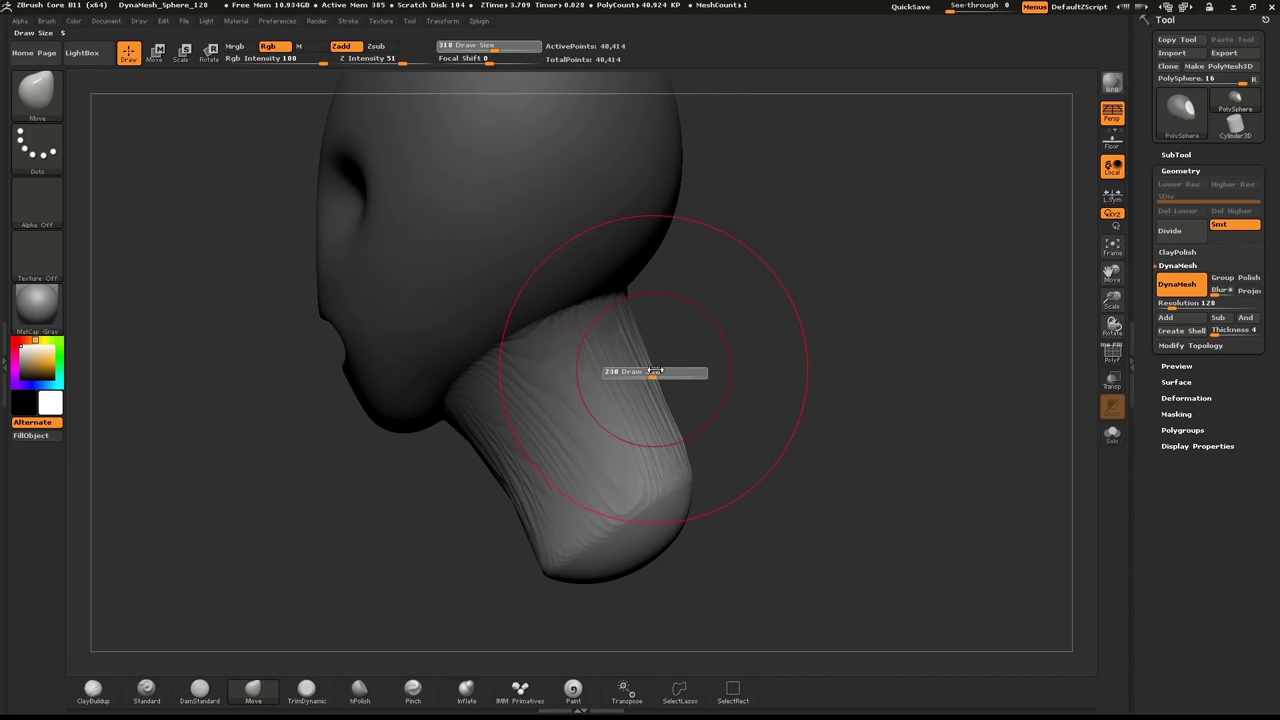
# - Refine the back of the neck with the Move brush at draw size 237, clear the mask and remesh
pyautogui.press('[')
pyautogui.keyDown('ctrl'); pyautogui.moveTo(771, 329); pyautogui.dragTo(860, 310); pyautogui.keyUp('ctrl')
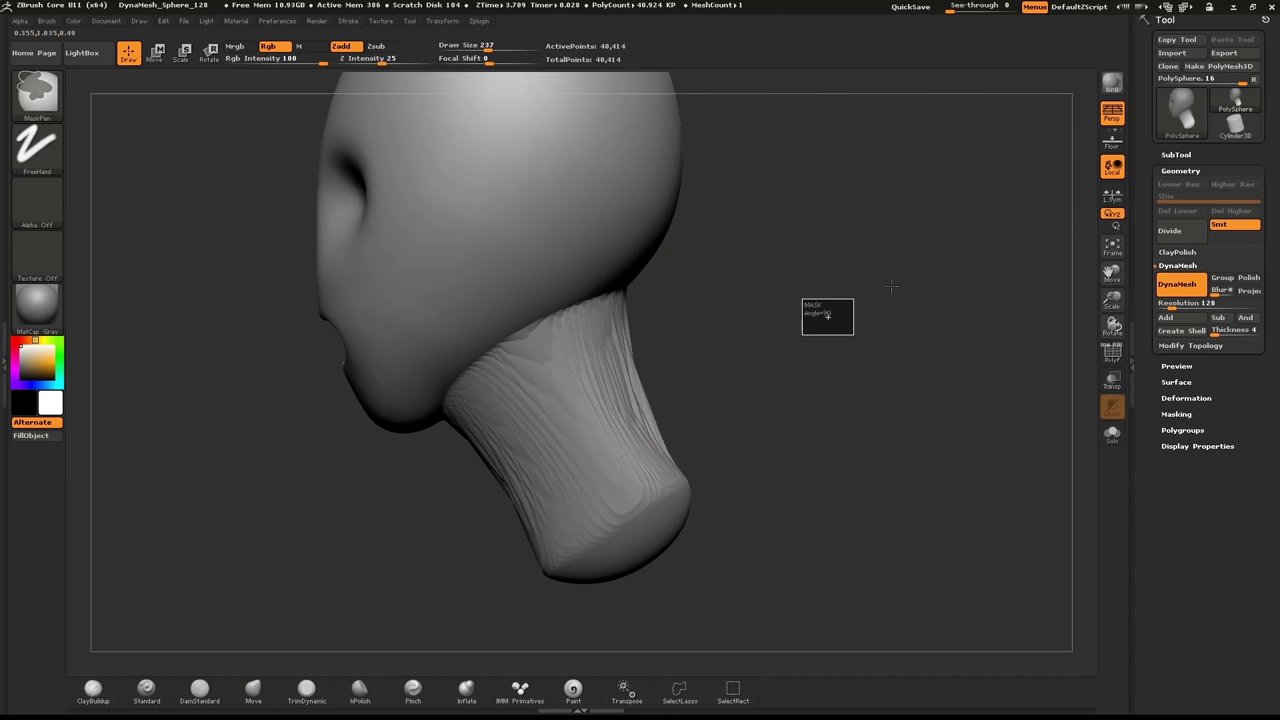
pyautogui.moveTo(680, 309); pyautogui.dragTo(800, 330)
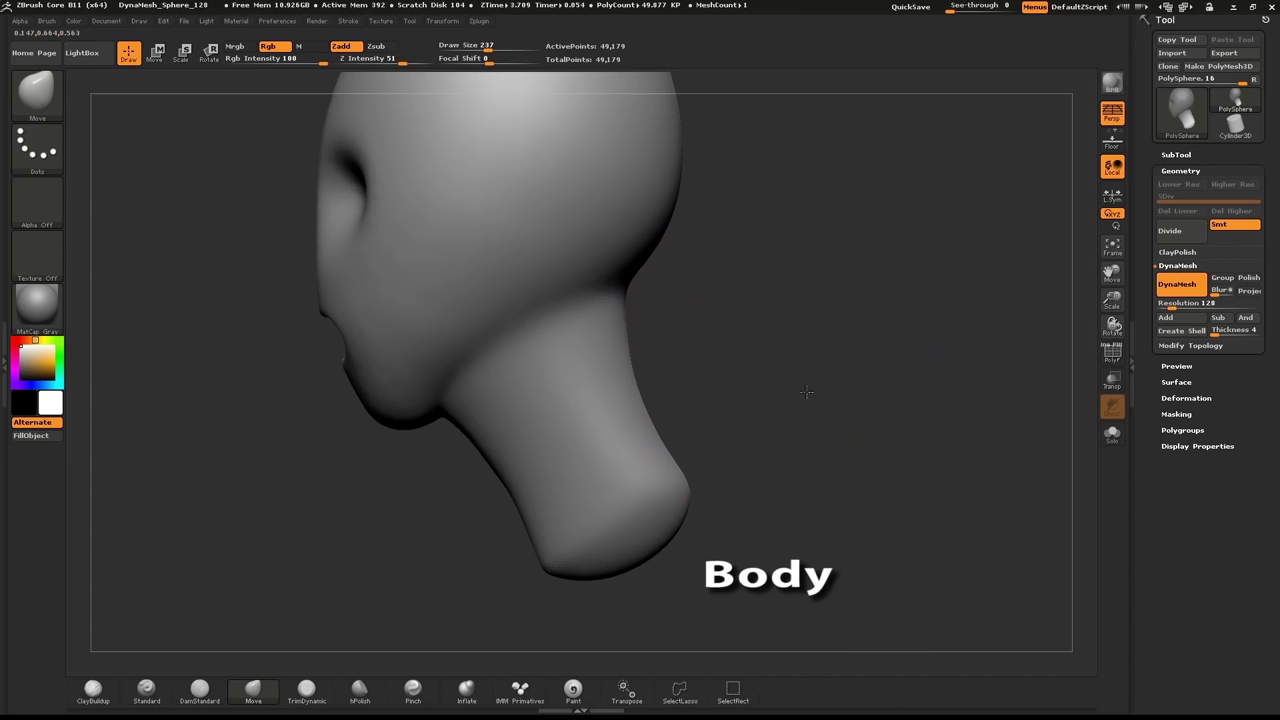
pyautogui.moveTo(806, 392); pyautogui.dragTo(793, 345)
pyautogui.moveTo(755, 391); pyautogui.dragTo(817, 391)
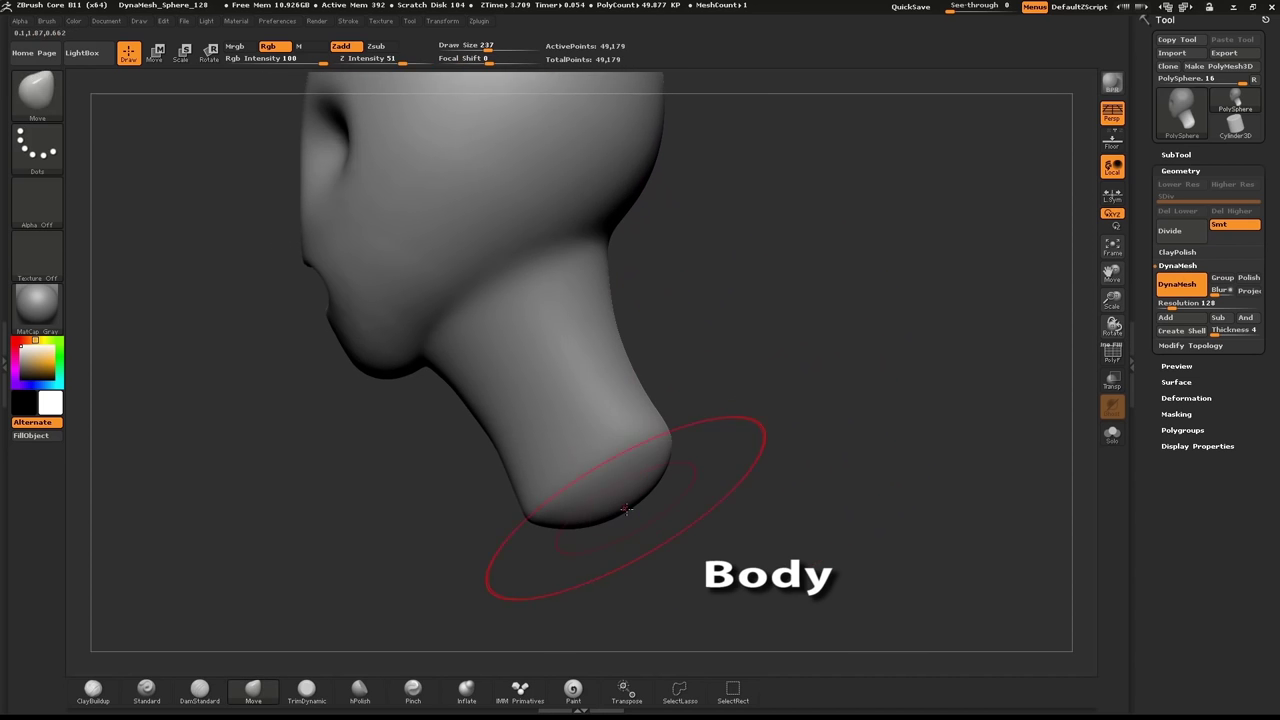
# - Mask the lower end of the neck and invert the mask so only that end can be sculpted
pyautogui.keyDown('ctrl'); pyautogui.moveTo(626, 478); pyautogui.dragTo(679, 474); pyautogui.keyUp('ctrl')
pyautogui.hotkey('ctrl', 'z')
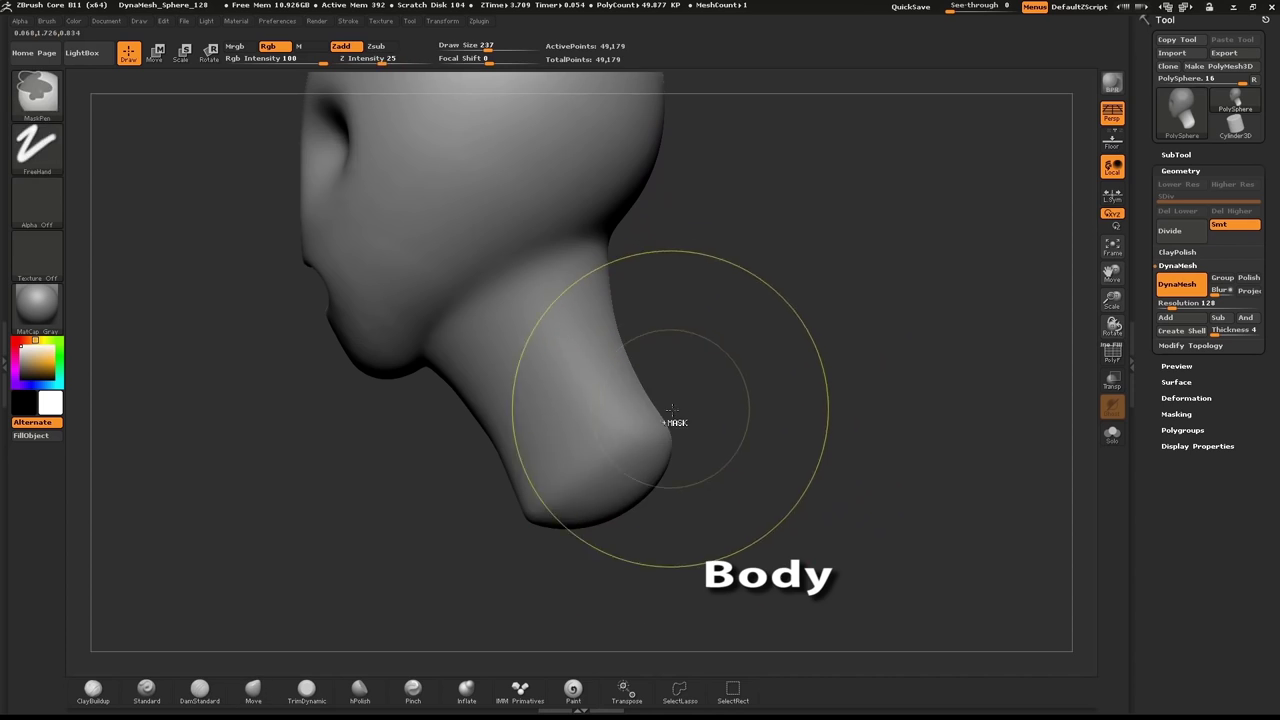
pyautogui.press('s')
pyautogui.moveTo(657, 427); pyautogui.dragTo(642, 430)
pyautogui.moveTo(615, 485)
pyautogui.keyDown('ctrl'); pyautogui.mouseDown()
pyautogui.moveTo(592, 510)
pyautogui.moveTo(610, 465)
pyautogui.moveTo(606, 501)
pyautogui.moveTo(541, 524)
pyautogui.mouseUp(); pyautogui.keyUp('ctrl')
pyautogui.moveTo(820, 377); pyautogui.dragTo(832, 400)
pyautogui.keyDown('ctrl'); pyautogui.click(832, 400); pyautogui.keyUp('ctrl')
# - Pull the unmasked neck end down and out into the beginnings of an upper torso with the Move brush at draw size 302
pyautogui.press('s')
pyautogui.moveTo(648, 449); pyautogui.dragTo(686, 445)
pyautogui.press('b')
pyautogui.press('m')
pyautogui.click(817, 491)
pyautogui.moveTo(530, 534); pyautogui.dragTo(547, 632)
pyautogui.moveTo(583, 521)
pyautogui.mouseDown()
pyautogui.moveTo(812, 552)
pyautogui.moveTo(755, 470)
pyautogui.moveTo(807, 406)
pyautogui.moveTo(726, 457)
pyautogui.mouseUp()
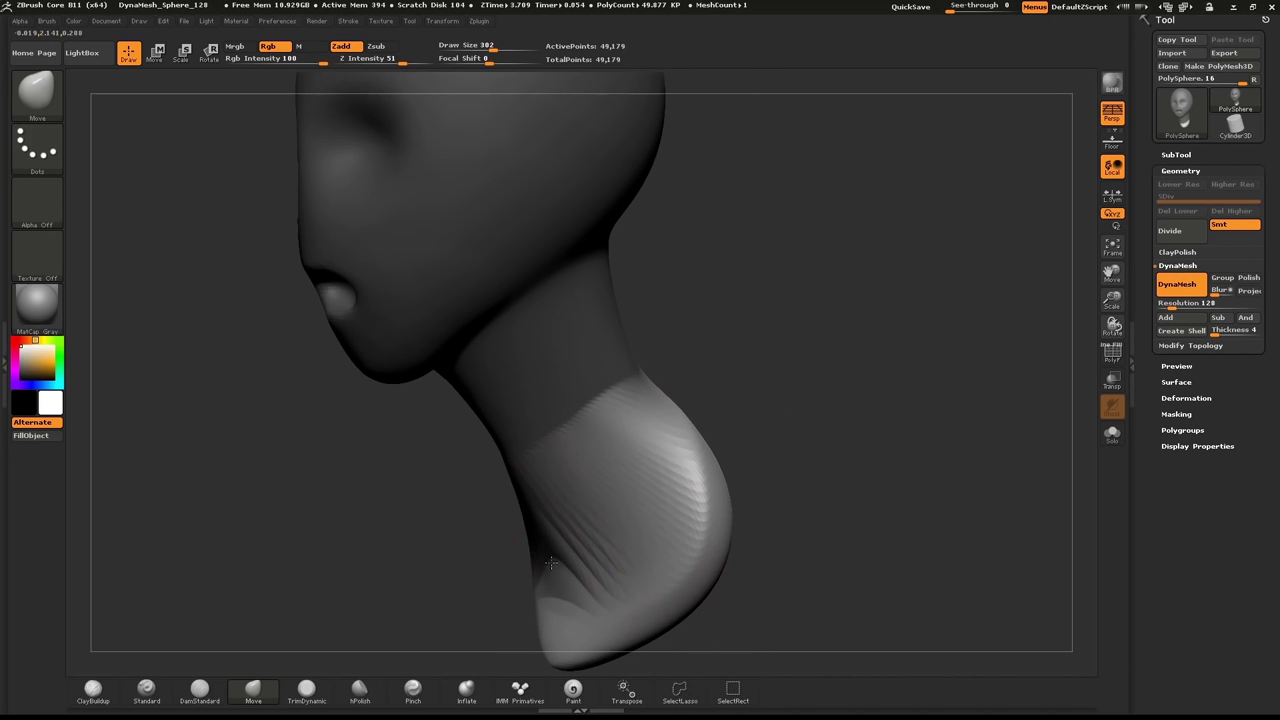
pyautogui.moveTo(543, 569); pyautogui.dragTo(432, 623)
pyautogui.moveTo(534, 564); pyautogui.dragTo(580, 582)
# - Lengthen the chest downward and push the upper back outward with the Move brush at draw size 302
pyautogui.moveTo(790, 396)
pyautogui.mouseDown()
pyautogui.moveTo(817, 391)
pyautogui.moveTo(817, 414)
pyautogui.moveTo(797, 398)
pyautogui.moveTo(823, 296)
pyautogui.mouseUp()
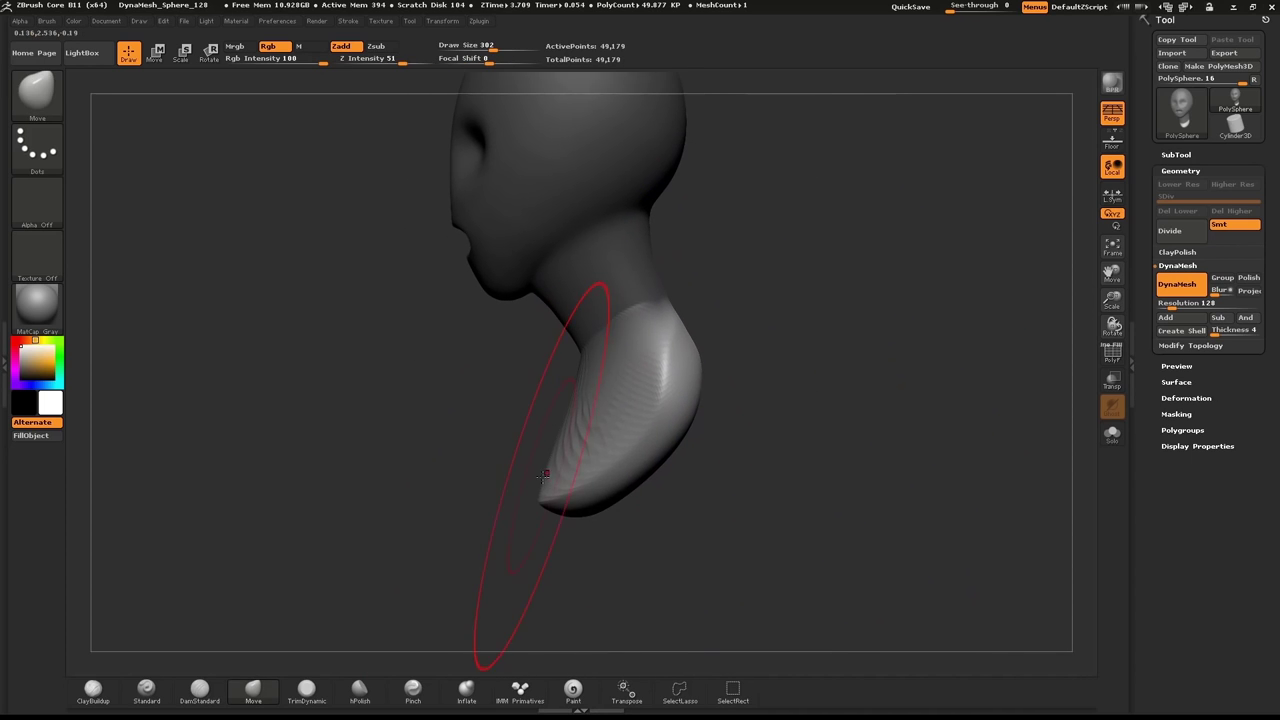
pyautogui.moveTo(545, 476); pyautogui.dragTo(498, 592)
pyautogui.moveTo(697, 481); pyautogui.dragTo(779, 496)
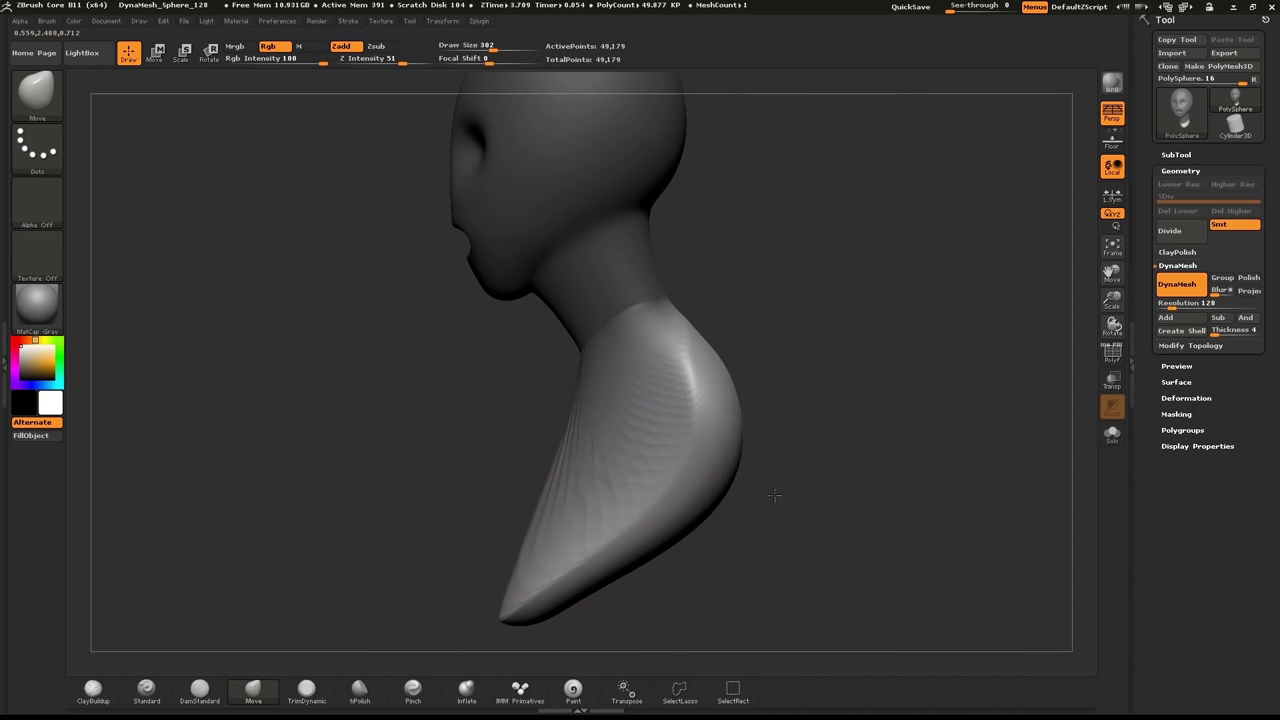
pyautogui.moveTo(584, 470); pyautogui.dragTo(562, 482)
pyautogui.moveTo(574, 603)
pyautogui.mouseDown()
pyautogui.moveTo(636, 598)
pyautogui.moveTo(598, 625)
pyautogui.mouseUp()
# - Clear the mask, remesh the model and smooth the ripples on the sides of the torso
pyautogui.keyDown('ctrl'); pyautogui.moveTo(842, 446); pyautogui.dragTo(873, 400); pyautogui.keyUp('ctrl')
pyautogui.keyDown('ctrl'); pyautogui.moveTo(861, 396); pyautogui.dragTo(908, 443); pyautogui.keyUp('ctrl')
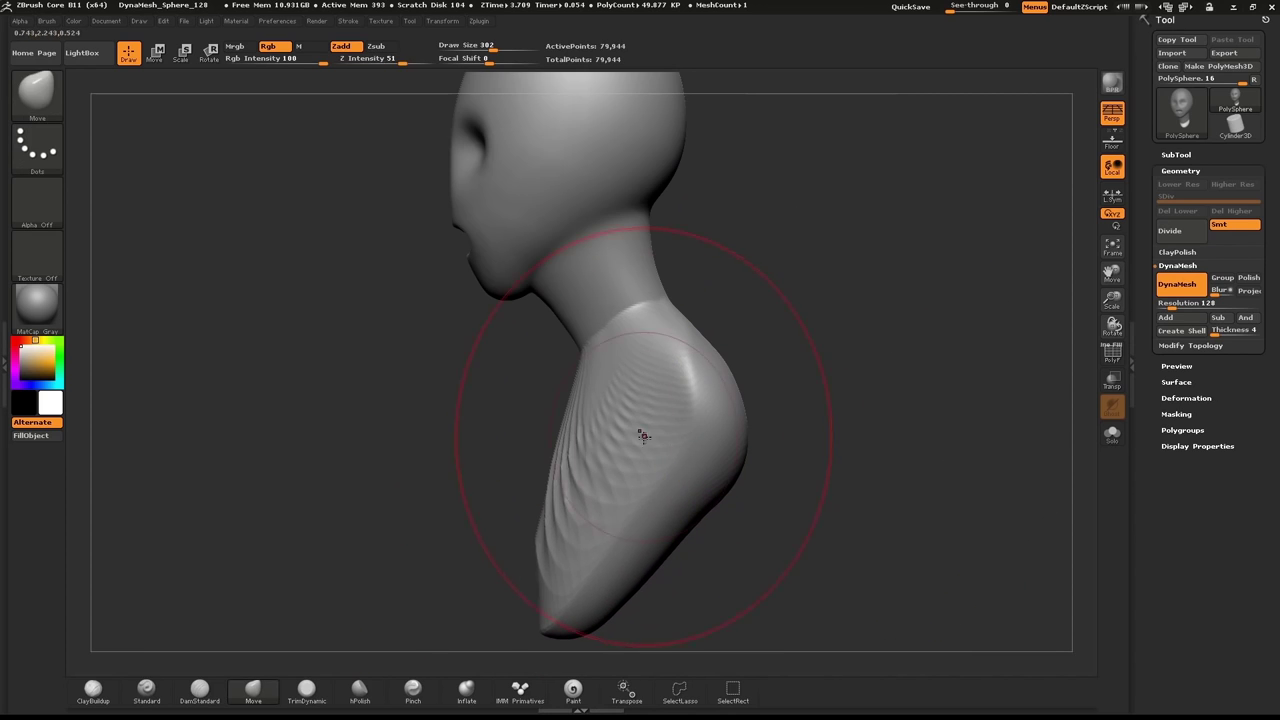
pyautogui.keyDown('shift'); pyautogui.moveTo(641, 427); pyautogui.dragTo(653, 460); pyautogui.keyUp('shift')
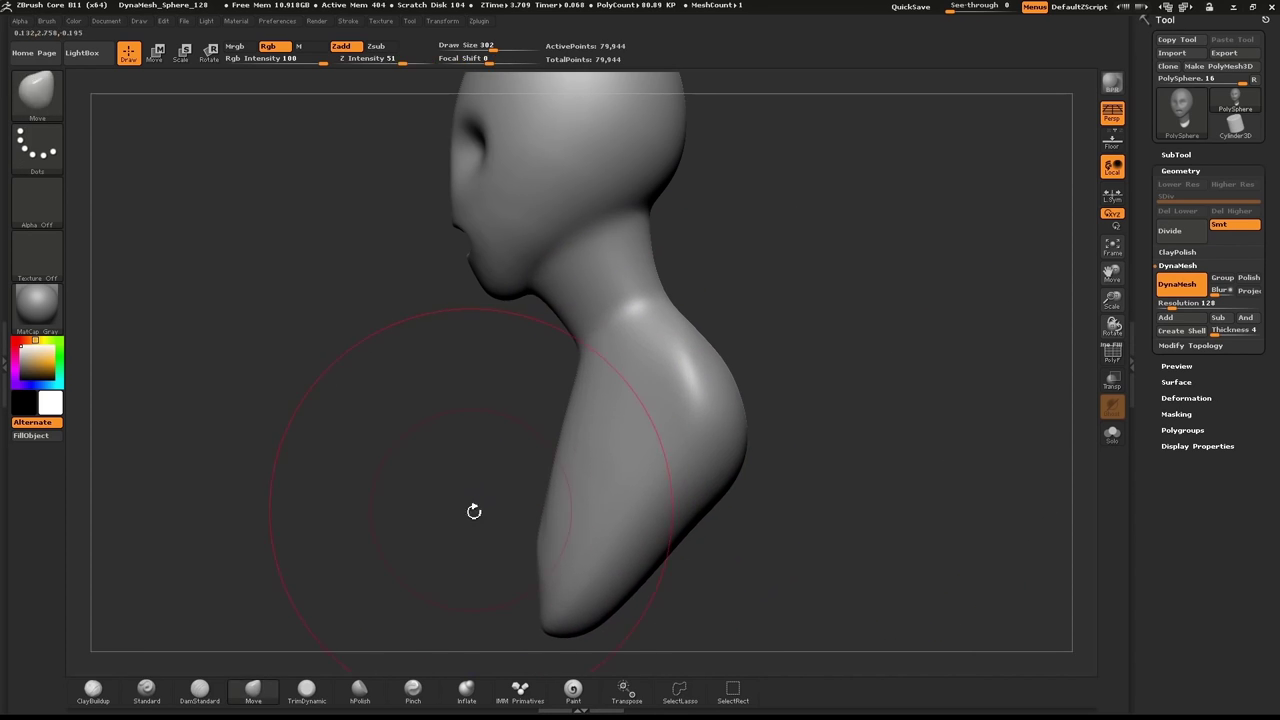
# - Add volume to the sides of the torso and the shoulders with the Inflate brush at draw size 302
pyautogui.keyDown('shift'); pyautogui.moveTo(474, 511); pyautogui.dragTo(563, 491); pyautogui.keyUp('shift')
pyautogui.press('b')
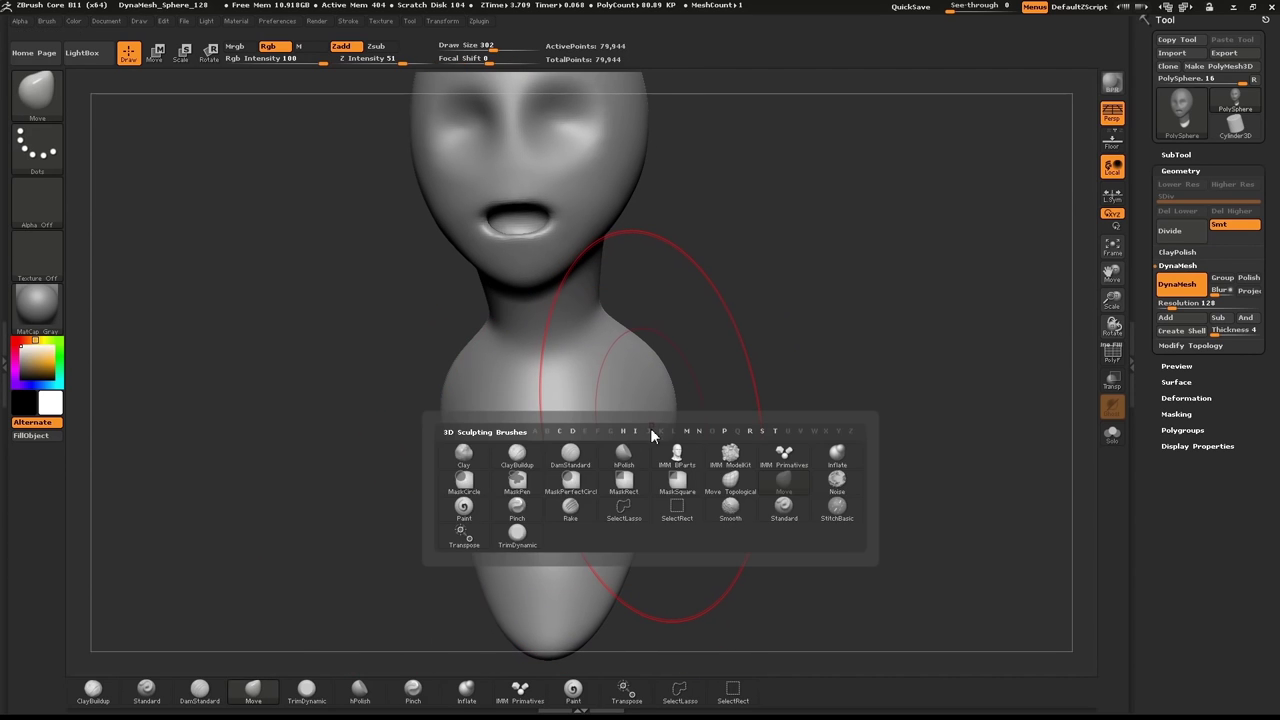
pyautogui.press('i')
pyautogui.click(820, 461)
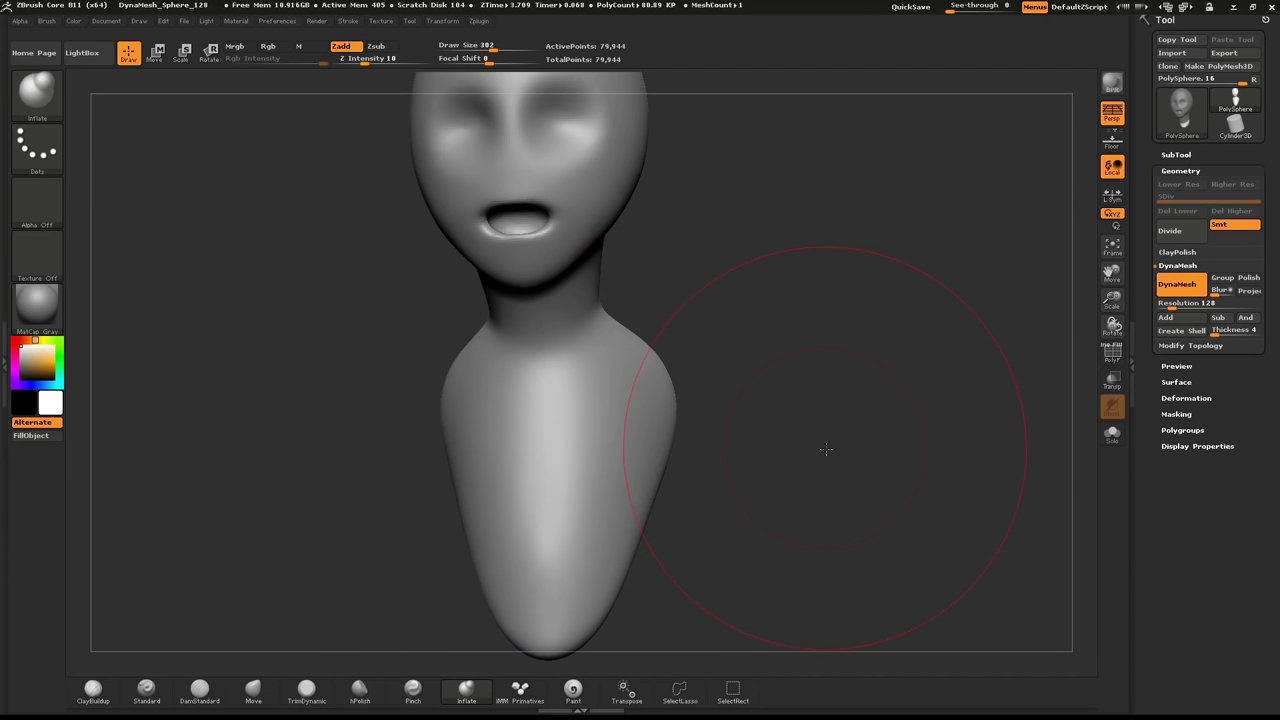
pyautogui.moveTo(643, 418); pyautogui.dragTo(609, 550)
pyautogui.hotkey('ctrl', 'z')
pyautogui.moveTo(637, 447); pyautogui.dragTo(613, 542)
pyautogui.moveTo(760, 394); pyautogui.dragTo(646, 454)
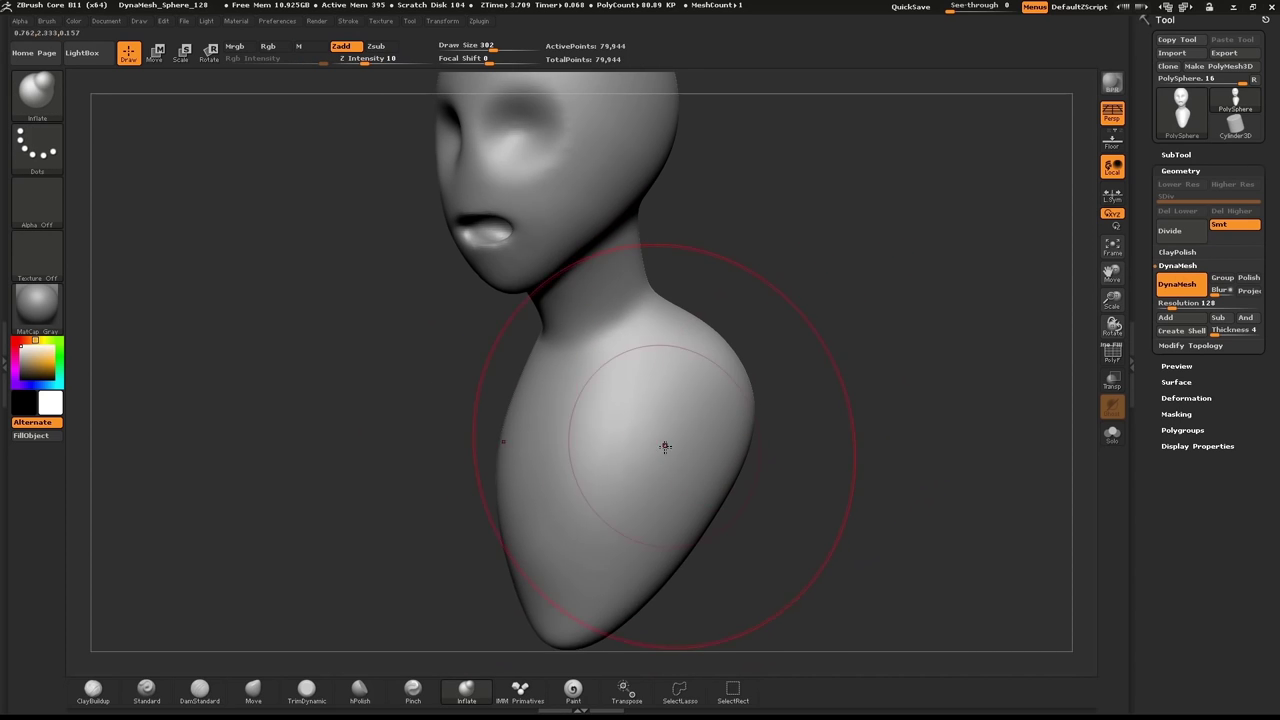
pyautogui.moveTo(840, 380)
pyautogui.mouseDown()
pyautogui.moveTo(871, 363)
pyautogui.moveTo(820, 372)
pyautogui.mouseUp()
pyautogui.moveTo(898, 379); pyautogui.dragTo(900, 377)
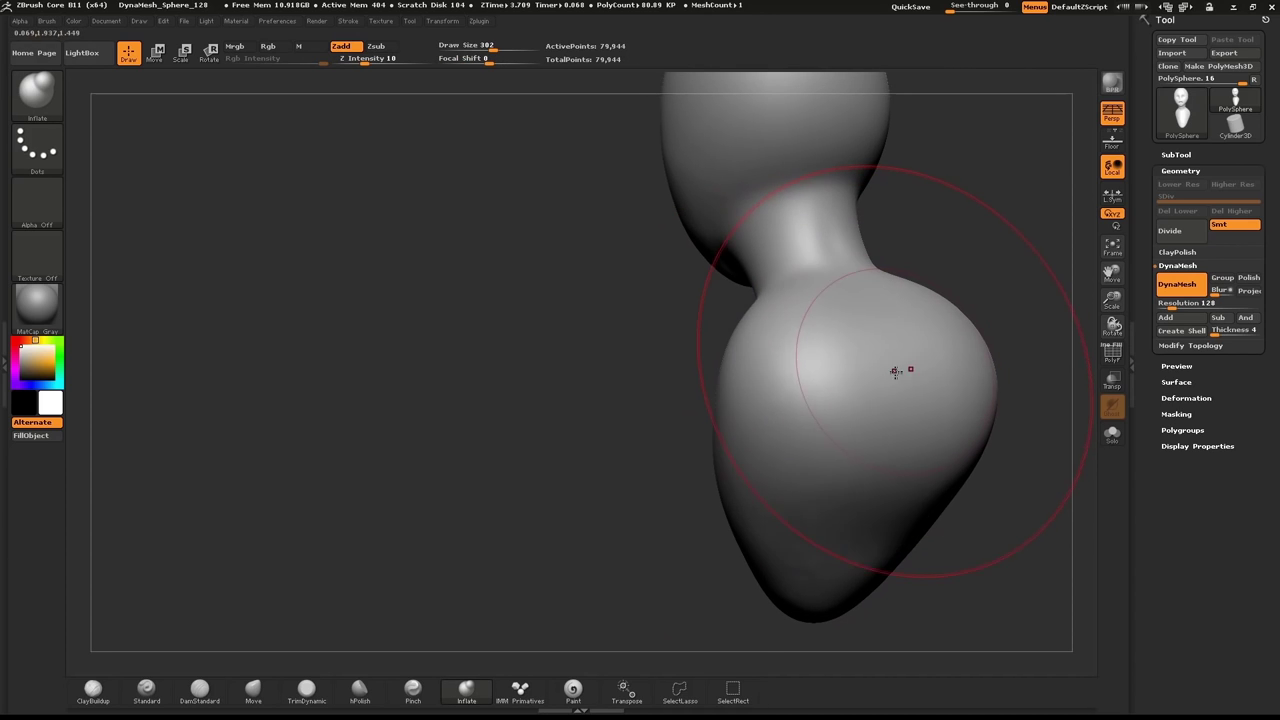
pyautogui.moveTo(971, 276); pyautogui.dragTo(943, 320)
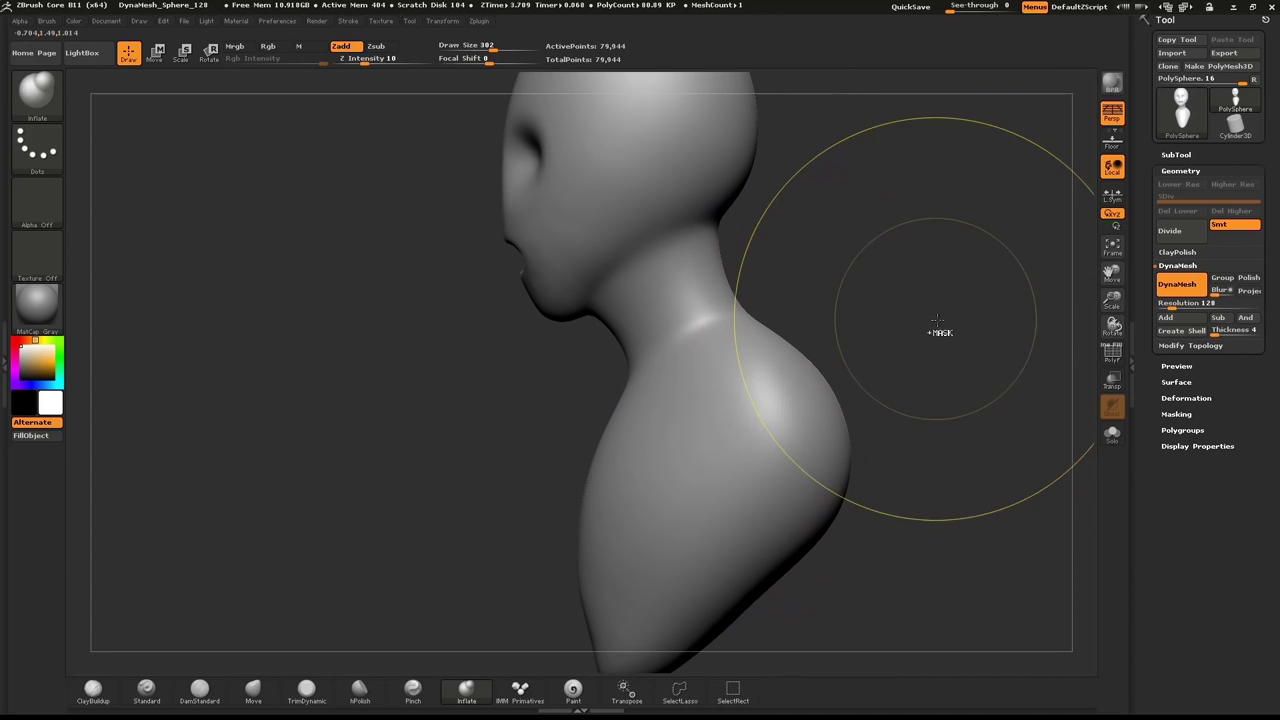
# - Remesh the bust and push the bulging upper back inward with the Move brush at draw size 302
pyautogui.press('s')
pyautogui.moveTo(868, 345); pyautogui.dragTo(876, 344)
pyautogui.press('b')
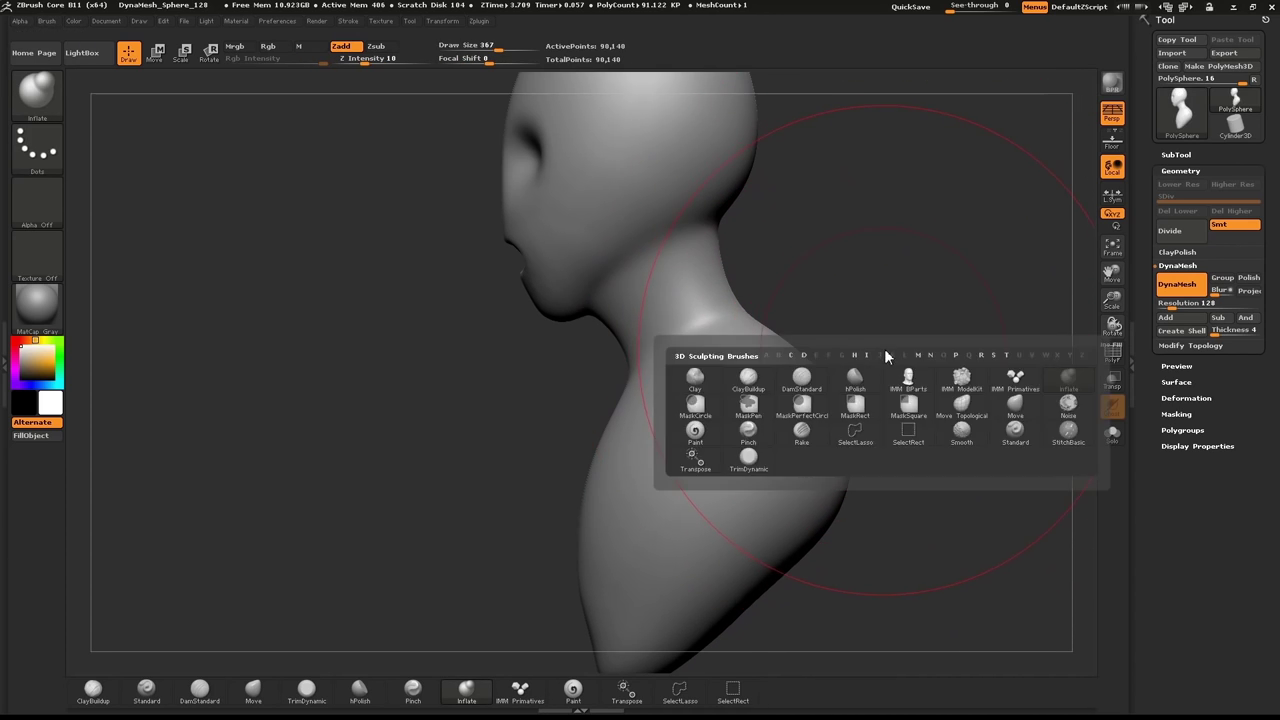
pyautogui.press('m')
pyautogui.click(1015, 402)
pyautogui.press('s')
pyautogui.click(812, 411)
pyautogui.moveTo(836, 418)
pyautogui.mouseDown()
pyautogui.moveTo(777, 405)
pyautogui.moveTo(673, 450)
pyautogui.mouseUp()
# - Reshape the chest profile and the lower back contour with the Move brush at draw size 302
pyautogui.moveTo(591, 543)
pyautogui.mouseDown()
pyautogui.moveTo(612, 535)
pyautogui.moveTo(581, 519)
pyautogui.mouseUp()
pyautogui.moveTo(614, 604); pyautogui.dragTo(598, 609)
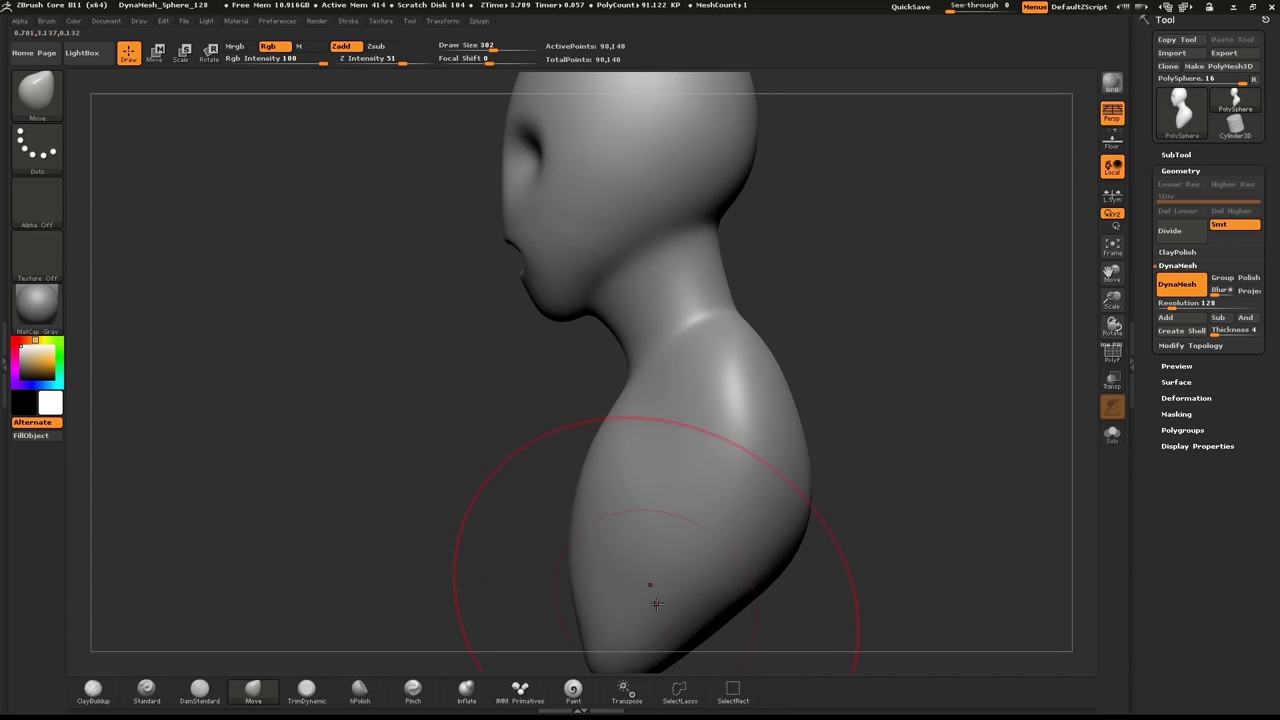
pyautogui.moveTo(676, 604); pyautogui.dragTo(684, 611)
pyautogui.moveTo(790, 510); pyautogui.dragTo(793, 483)
pyautogui.moveTo(591, 499); pyautogui.dragTo(603, 509)
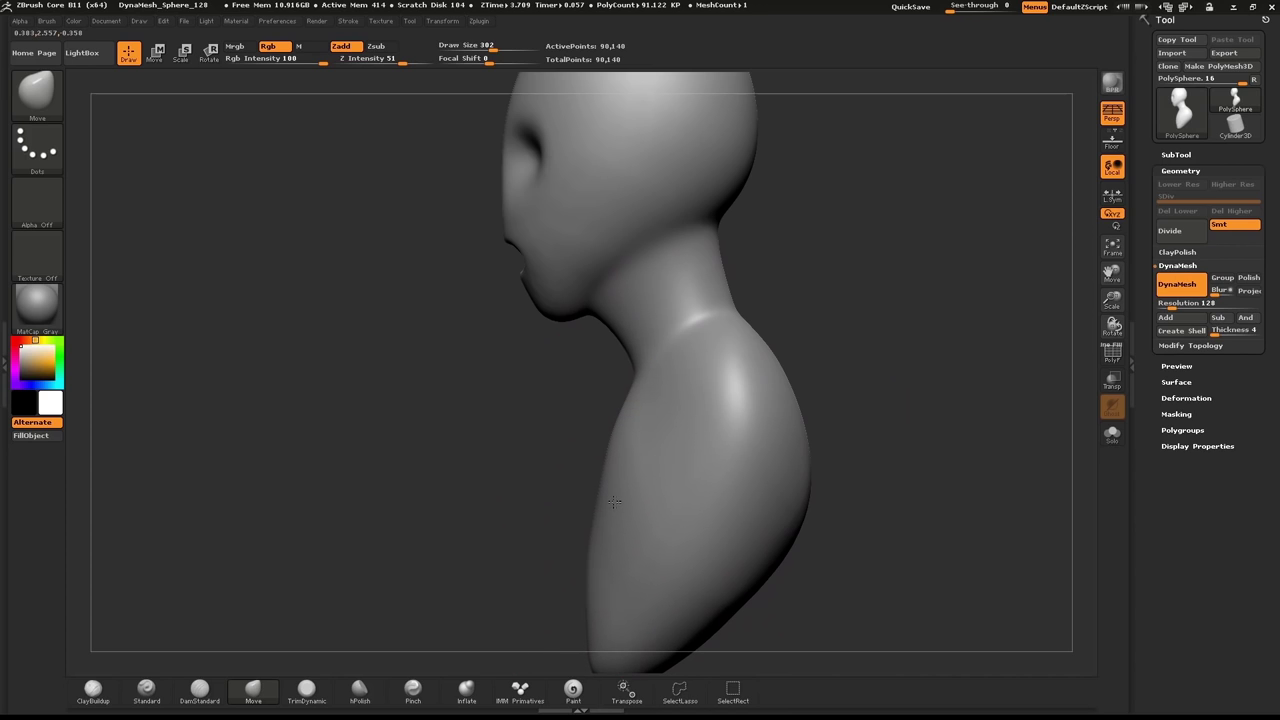
# - Refine the throat and the nape of the neck using smaller Move brush sizes, starting with draw size 125
pyautogui.press('s')
pyautogui.moveTo(641, 313); pyautogui.dragTo(624, 313)
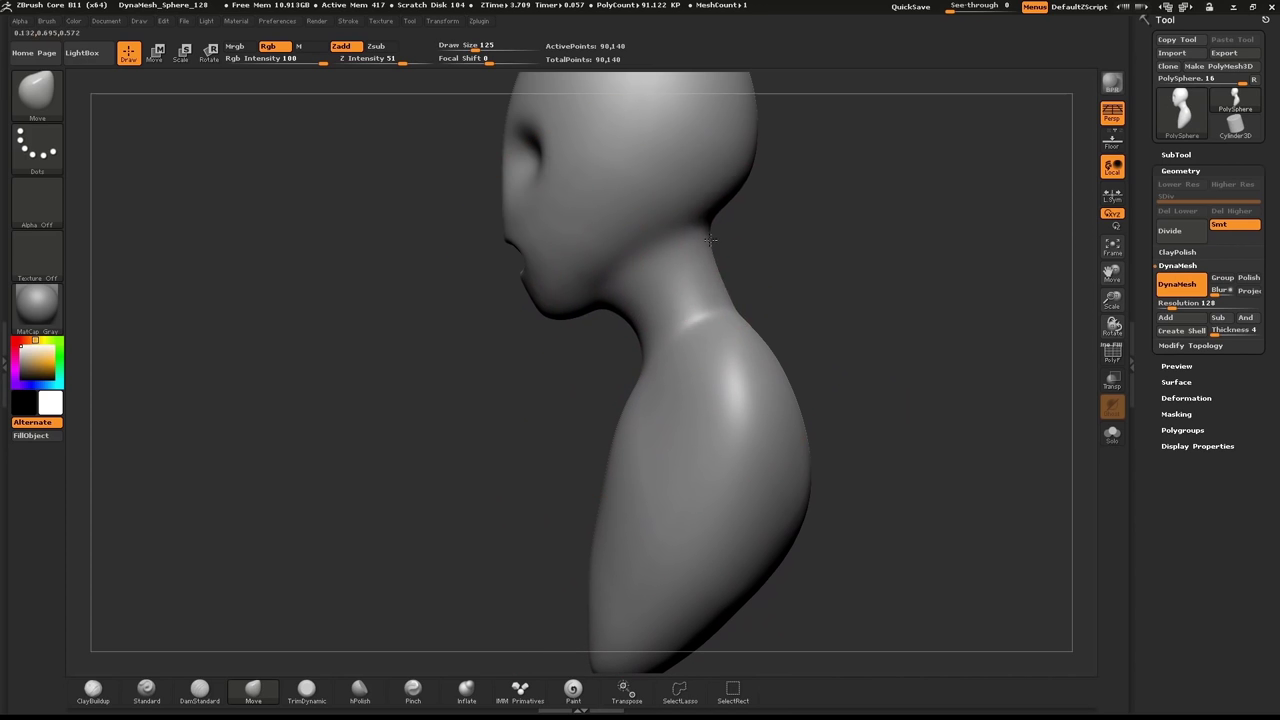
pyautogui.press('s')
pyautogui.moveTo(712, 209); pyautogui.dragTo(719, 169)
# - Mask an ear shape on the side of the head at draw size 43, trim its front edge, and invert the mask
pyautogui.moveTo(854, 190)
pyautogui.keyDown('alt'); pyautogui.mouseDown()
pyautogui.moveTo(802, 270)
pyautogui.moveTo(808, 303)
pyautogui.moveTo(770, 345)
pyautogui.moveTo(817, 362)
pyautogui.mouseUp(); pyautogui.keyUp('alt')
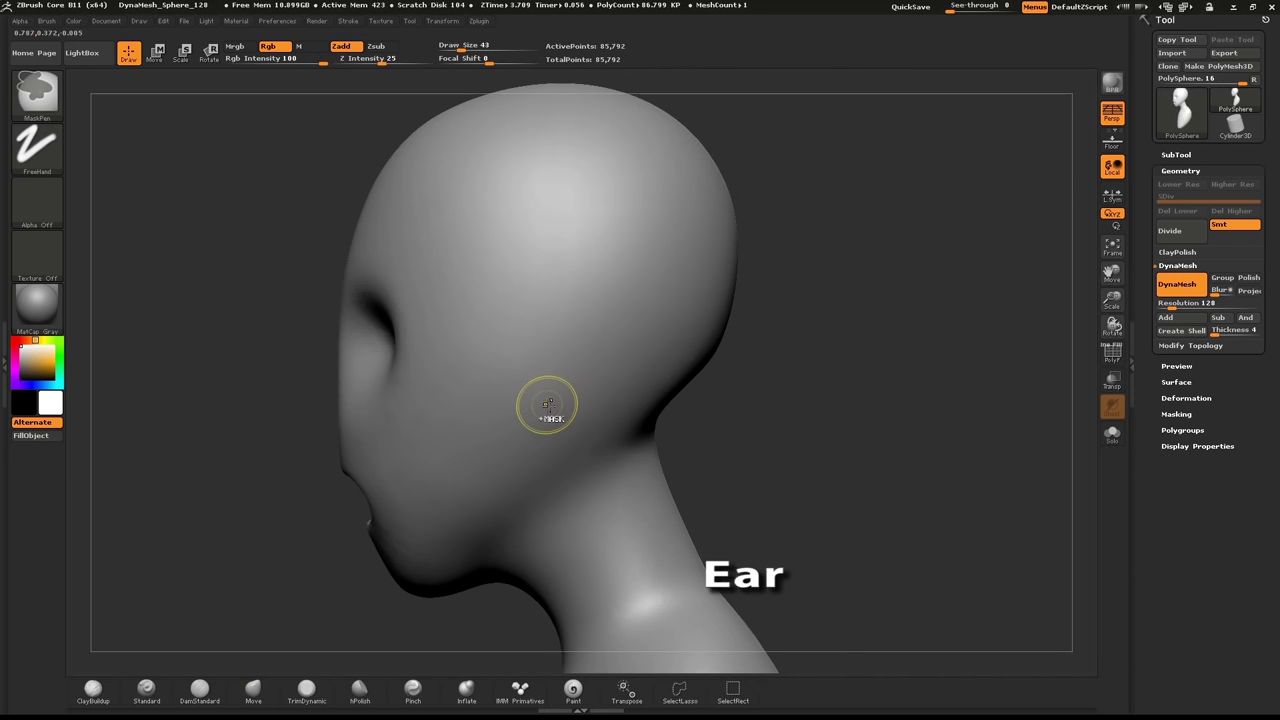
pyautogui.keyDown('ctrl'); pyautogui.moveTo(543, 409); pyautogui.dragTo(540, 336); pyautogui.keyUp('ctrl')
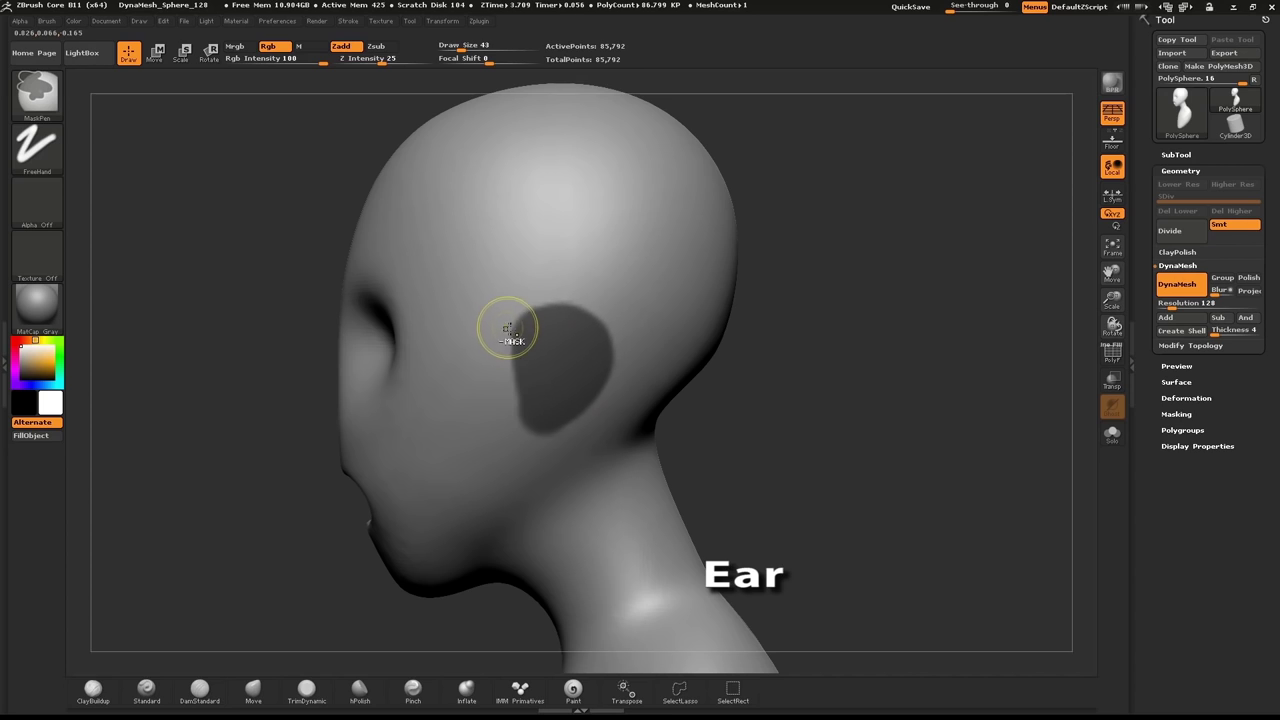
pyautogui.keyDown('ctrl'); pyautogui.click(551, 364); pyautogui.keyUp('ctrl')
pyautogui.keyDown('ctrl'); pyautogui.click(559, 360); pyautogui.keyUp('ctrl')
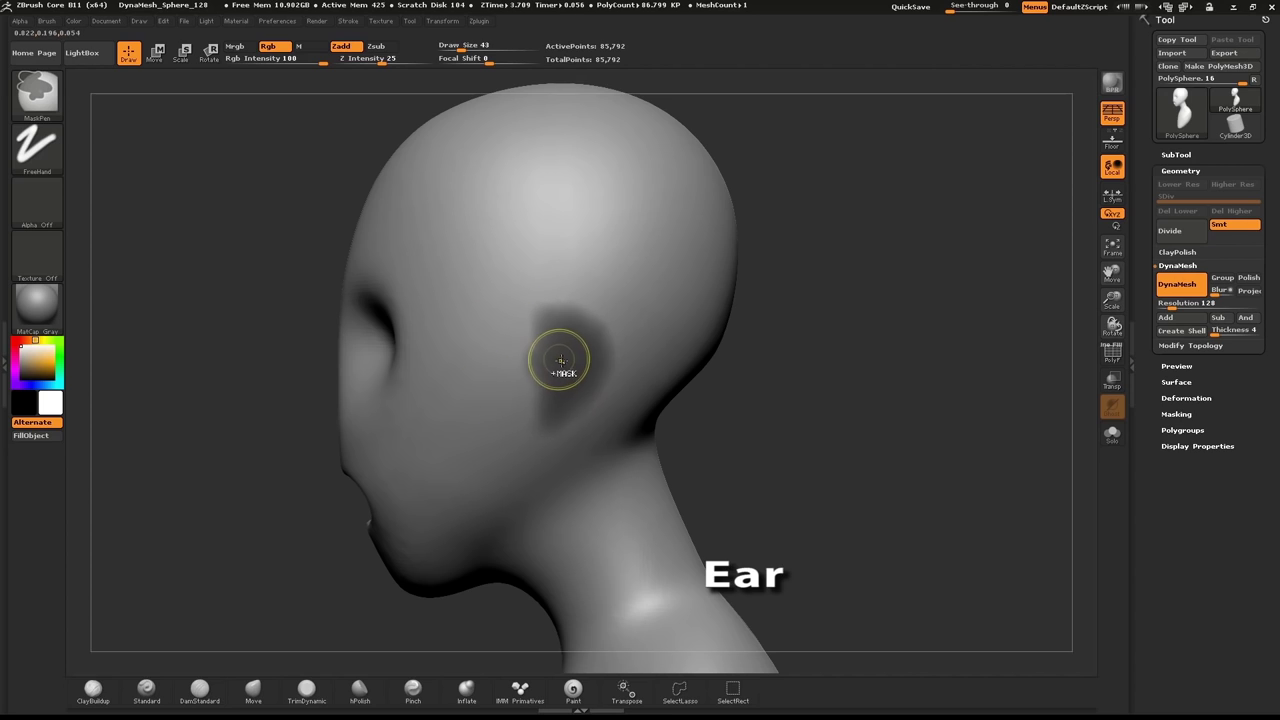
pyautogui.keyDown('ctrl'); pyautogui.keyDown('alt'); pyautogui.click(776, 337); pyautogui.keyUp('alt'); pyautogui.keyUp('ctrl')
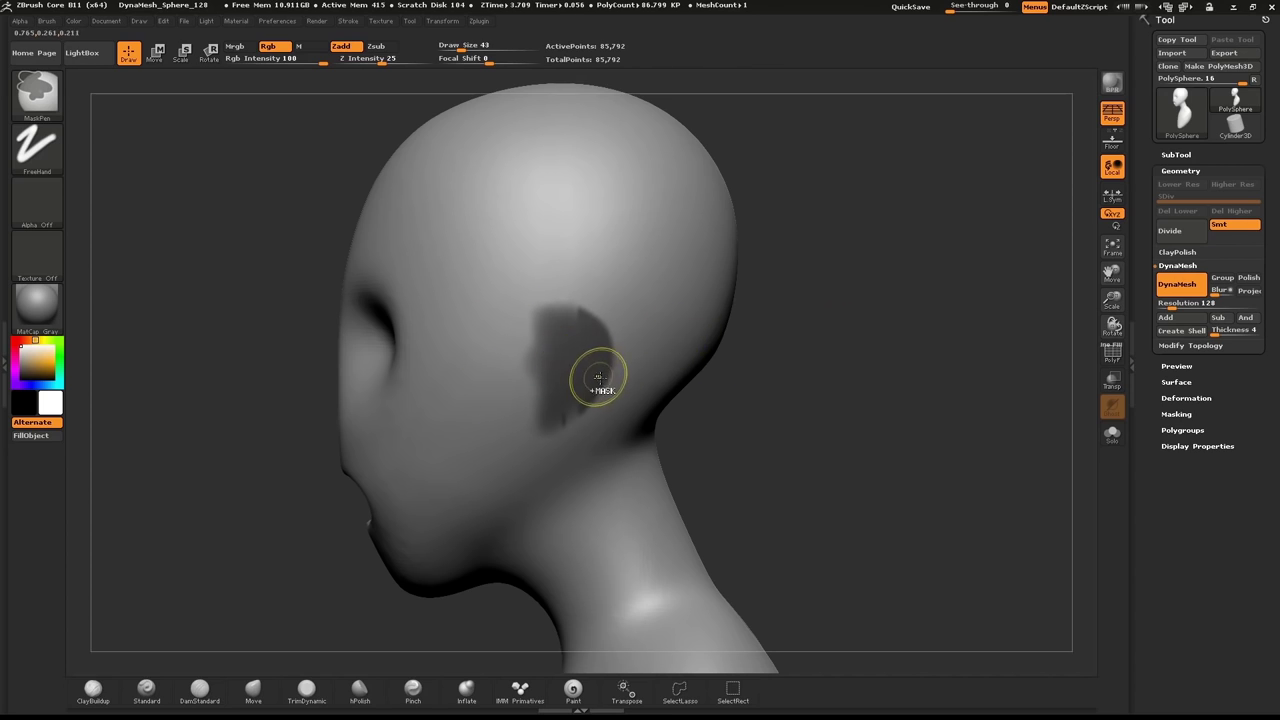
pyautogui.keyDown('ctrl'); pyautogui.click(808, 340); pyautogui.keyUp('ctrl')
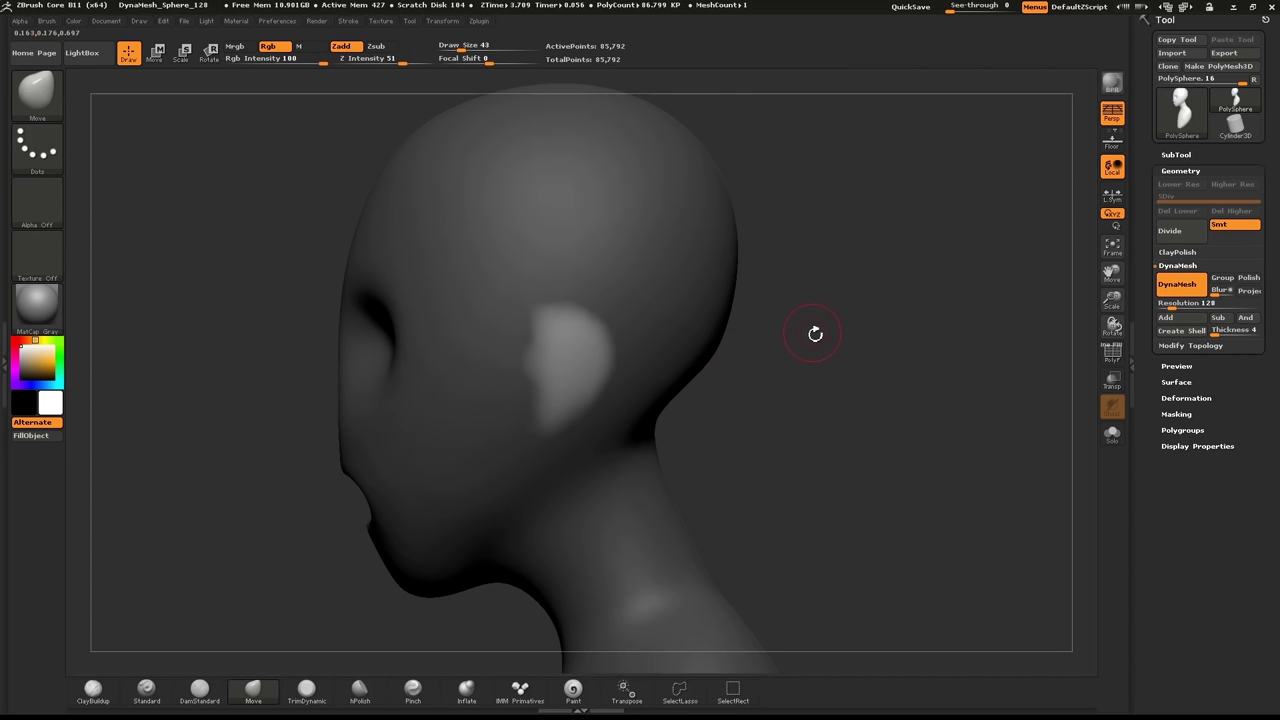
pyautogui.moveTo(821, 322)
pyautogui.mouseDown()
pyautogui.moveTo(843, 352)
pyautogui.moveTo(817, 338)
pyautogui.mouseUp()
# - Rotate the unmasked ear areas outward from both sides of the head with a Transpose line
pyautogui.press('r')
pyautogui.moveTo(713, 318)
pyautogui.mouseDown()
pyautogui.moveTo(677, 431)
pyautogui.moveTo(631, 371)
pyautogui.moveTo(580, 395)
pyautogui.mouseUp()
pyautogui.moveTo(779, 259); pyautogui.dragTo(797, 284)
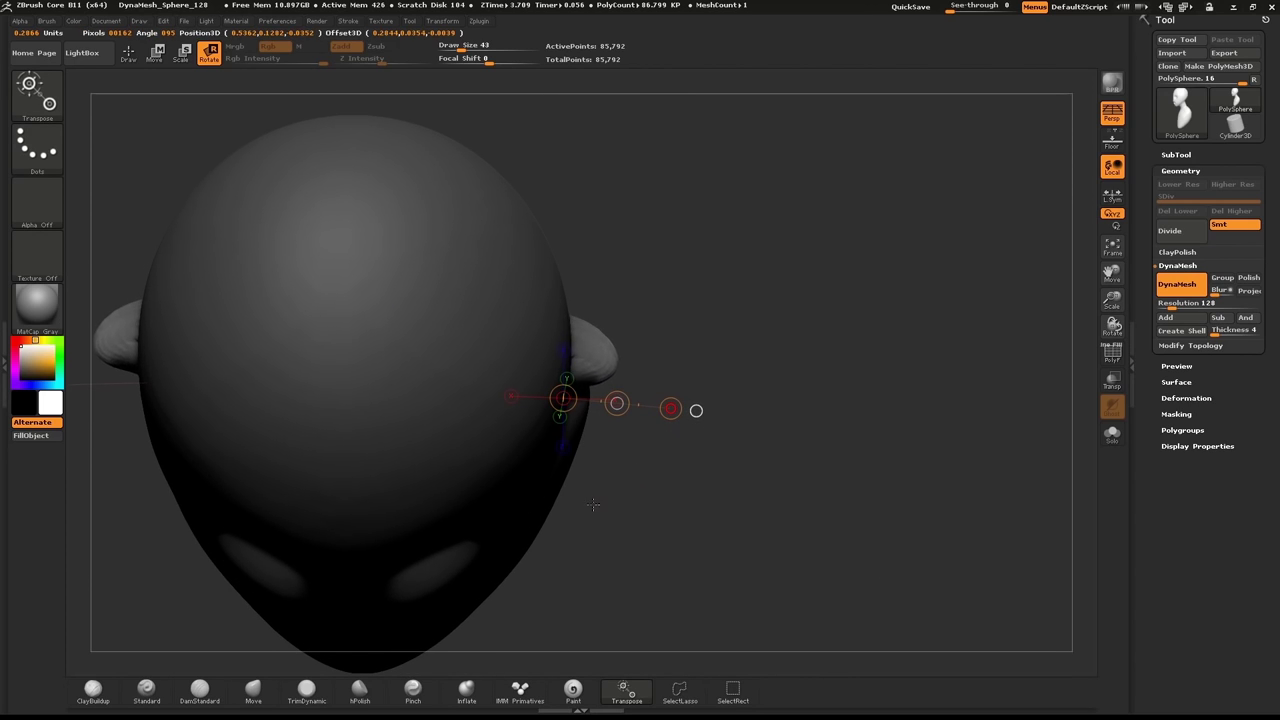
pyautogui.moveTo(612, 509); pyautogui.dragTo(840, 343)
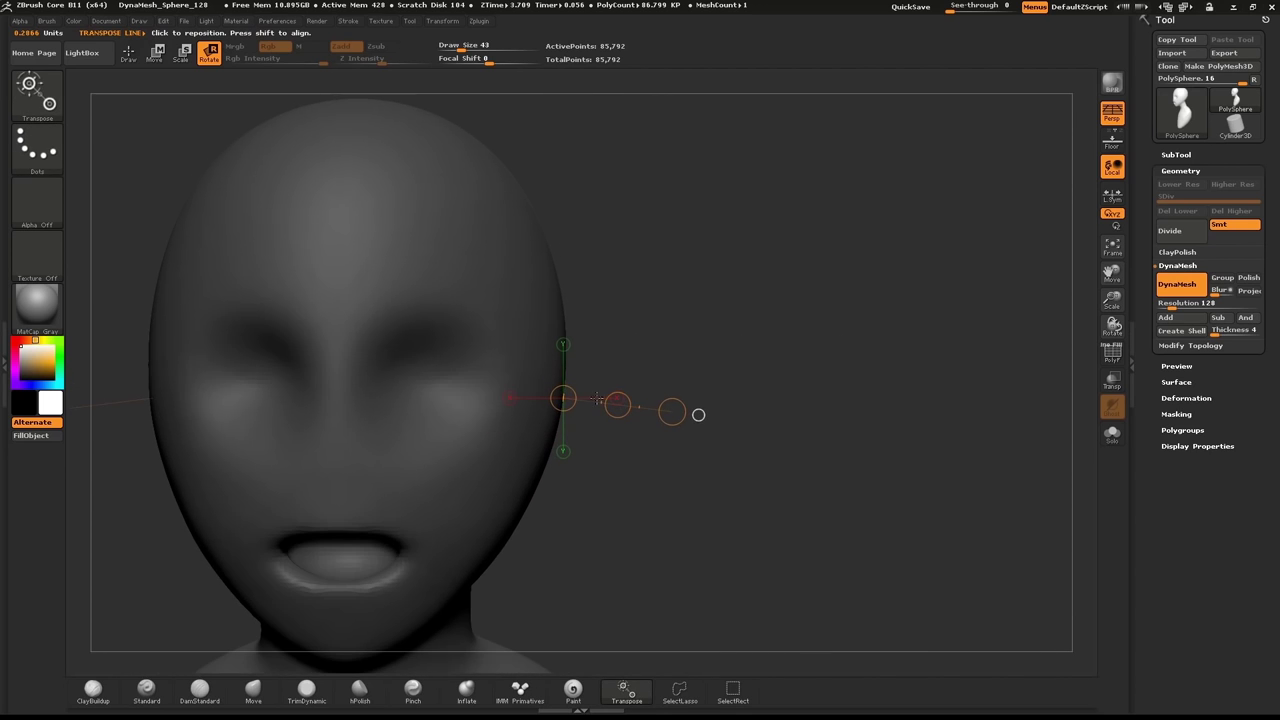
pyautogui.moveTo(661, 343); pyautogui.dragTo(648, 337)
pyautogui.moveTo(556, 384); pyautogui.dragTo(778, 372)
pyautogui.moveTo(803, 318); pyautogui.dragTo(814, 414)
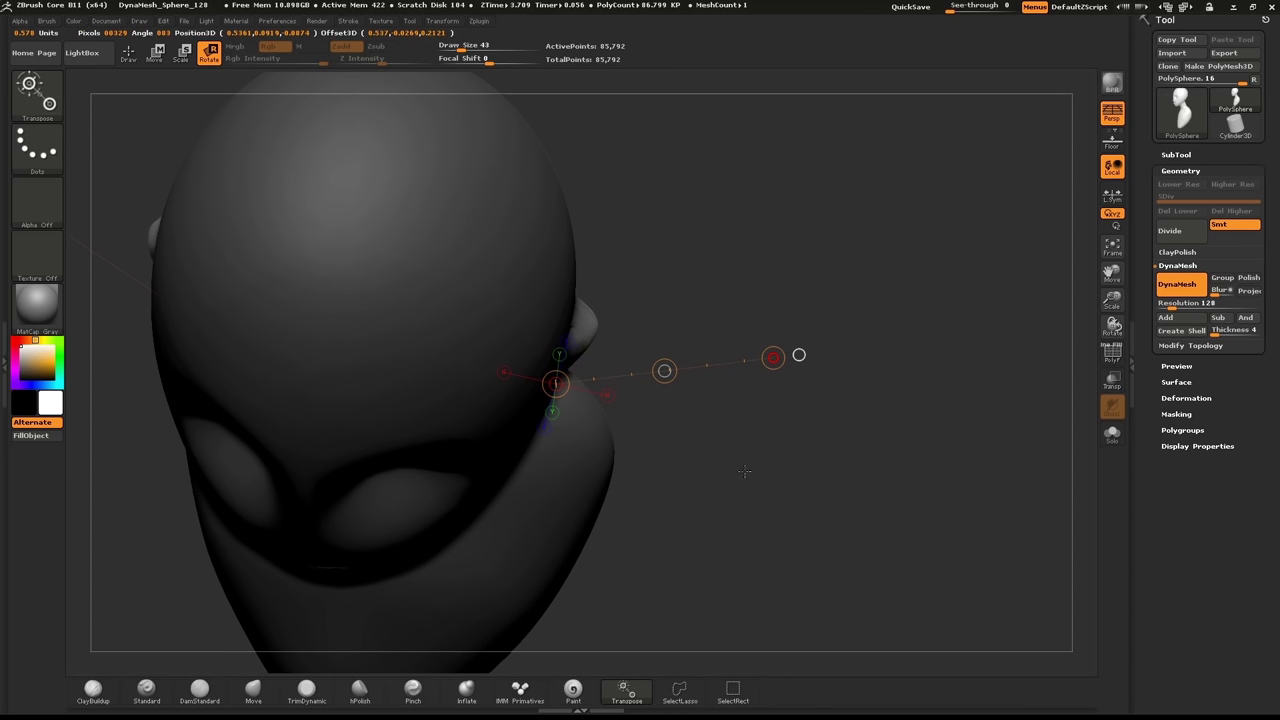
pyautogui.moveTo(689, 549)
pyautogui.mouseDown()
pyautogui.moveTo(823, 371)
pyautogui.moveTo(774, 385)
pyautogui.moveTo(694, 529)
pyautogui.mouseUp()
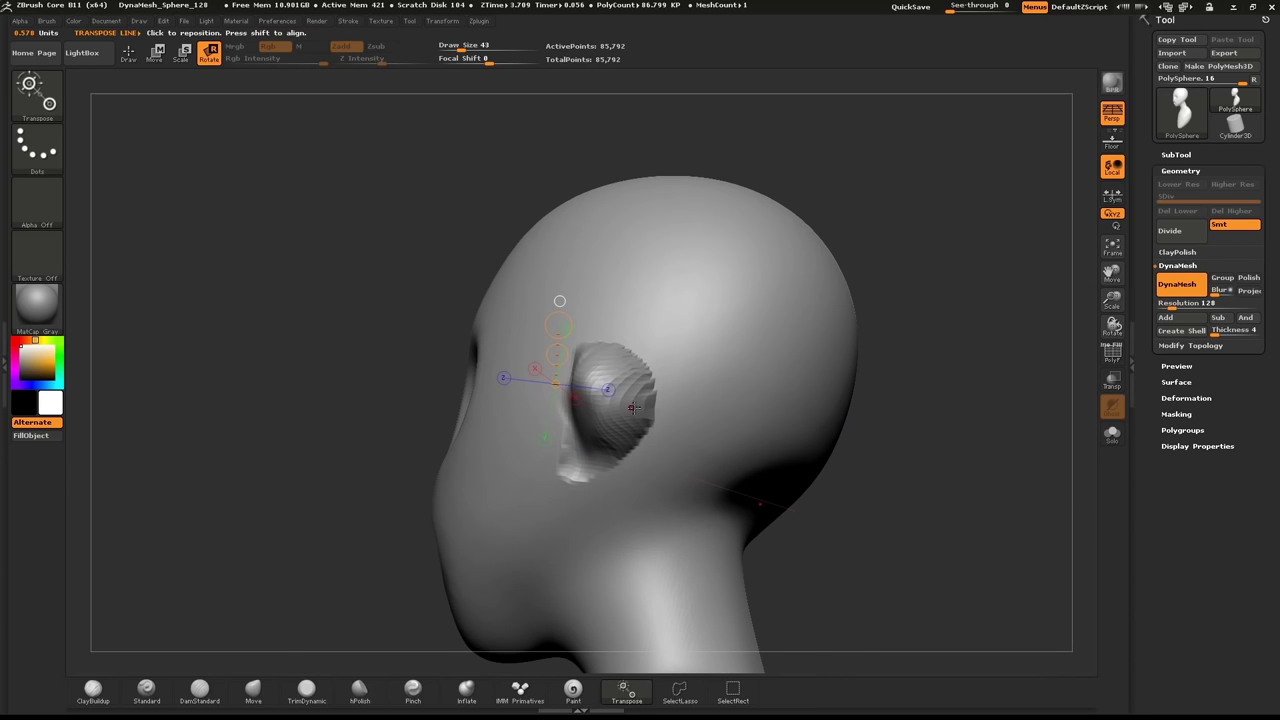
# - Return to Draw mode and smooth the jagged surface of the ears
pyautogui.press('q')
pyautogui.moveTo(611, 351)
pyautogui.keyDown('shift'); pyautogui.mouseDown()
pyautogui.moveTo(611, 425)
pyautogui.moveTo(621, 397)
pyautogui.mouseUp(); pyautogui.keyUp('shift')
pyautogui.press('s')
pyautogui.keyDown('shift'); pyautogui.moveTo(612, 383); pyautogui.dragTo(606, 410); pyautogui.keyUp('shift')
pyautogui.moveTo(340, 465)
pyautogui.mouseDown()
pyautogui.moveTo(448, 491)
pyautogui.moveTo(490, 478)
pyautogui.mouseUp()
pyautogui.keyDown('alt'); pyautogui.moveTo(720, 380); pyautogui.dragTo(720, 440); pyautogui.keyUp('alt')
# - Shape the ear's upper rim and extend its lobe with the Move brush at draw size 101
pyautogui.press('s')
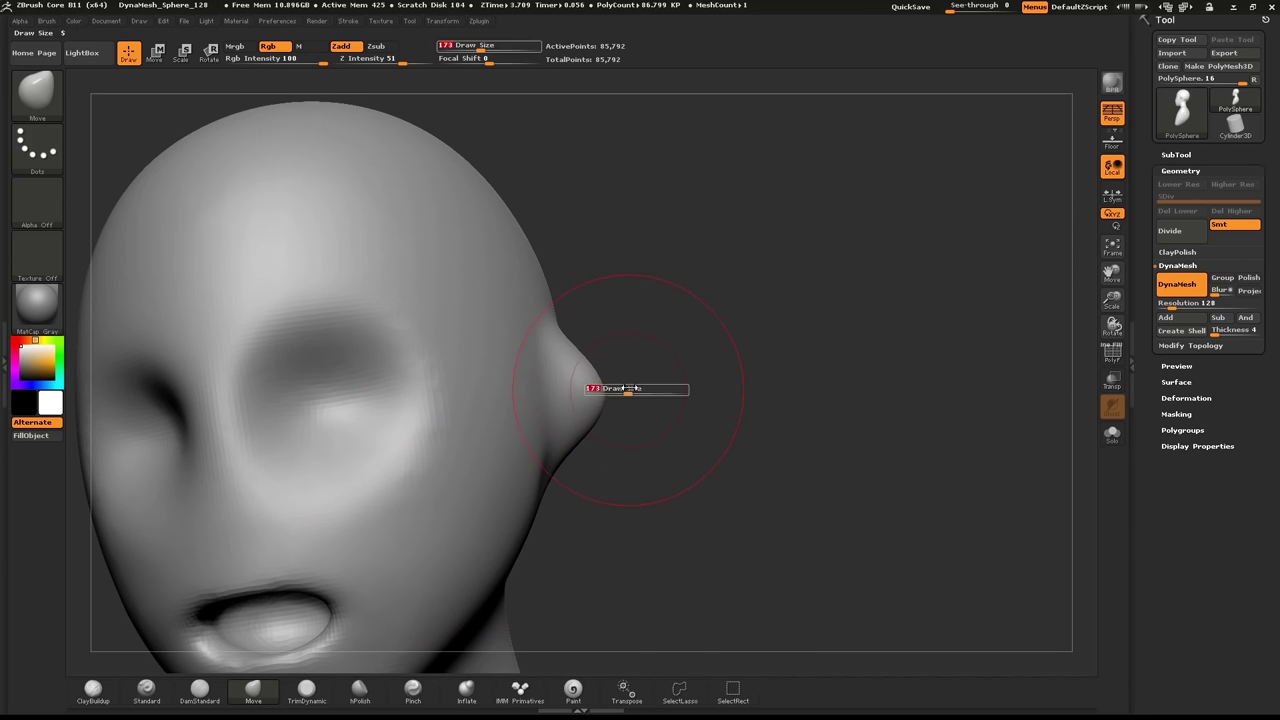
pyautogui.moveTo(624, 389)
pyautogui.mouseDown()
pyautogui.moveTo(613, 389)
pyautogui.moveTo(609, 322)
pyautogui.mouseUp()
pyautogui.press('b')
pyautogui.press('m')
pyautogui.click(745, 436)
pyautogui.moveTo(565, 453); pyautogui.dragTo(571, 497)
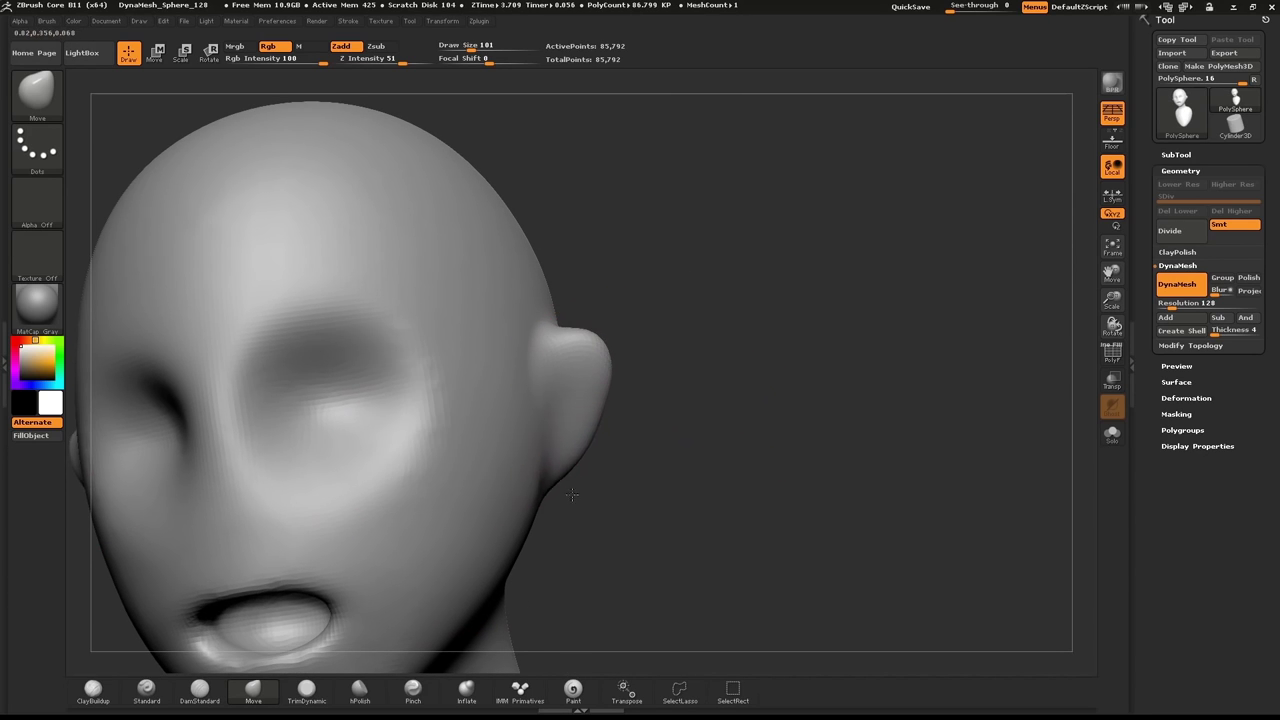
pyautogui.press('shift')
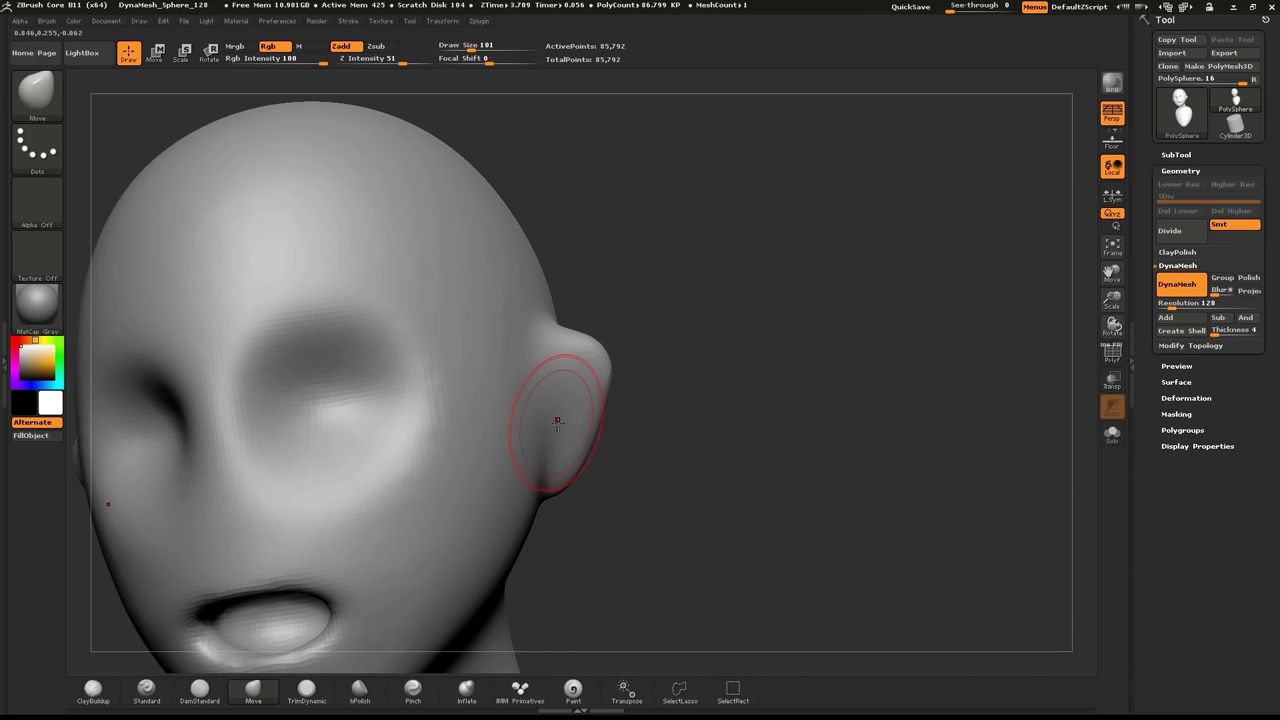
pyautogui.moveTo(558, 422); pyautogui.dragTo(547, 420, button='right')
pyautogui.keyDown('shift'); pyautogui.moveTo(748, 364); pyautogui.dragTo(640, 370); pyautogui.keyUp('shift')
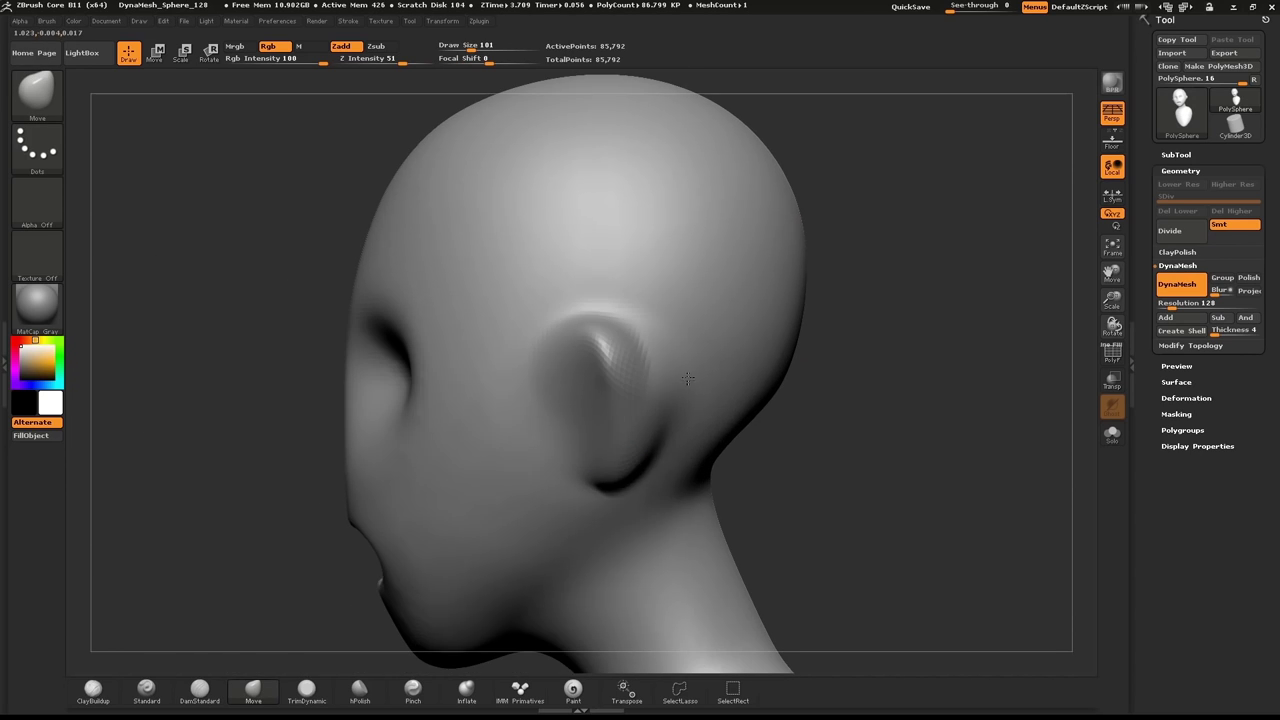
# - Pull the ear lobe forward and adjust the ear outline with the Move brush at draw size 168, and smooth the ear surface
pyautogui.press('s')
pyautogui.click(601, 474)
pyautogui.moveTo(598, 480); pyautogui.dragTo(560, 494)
pyautogui.moveTo(557, 346); pyautogui.dragTo(582, 346)
pyautogui.moveTo(636, 464); pyautogui.dragTo(620, 450)
pyautogui.press('shift')
pyautogui.keyDown('shift'); pyautogui.moveTo(607, 368); pyautogui.dragTo(586, 456); pyautogui.keyUp('shift')
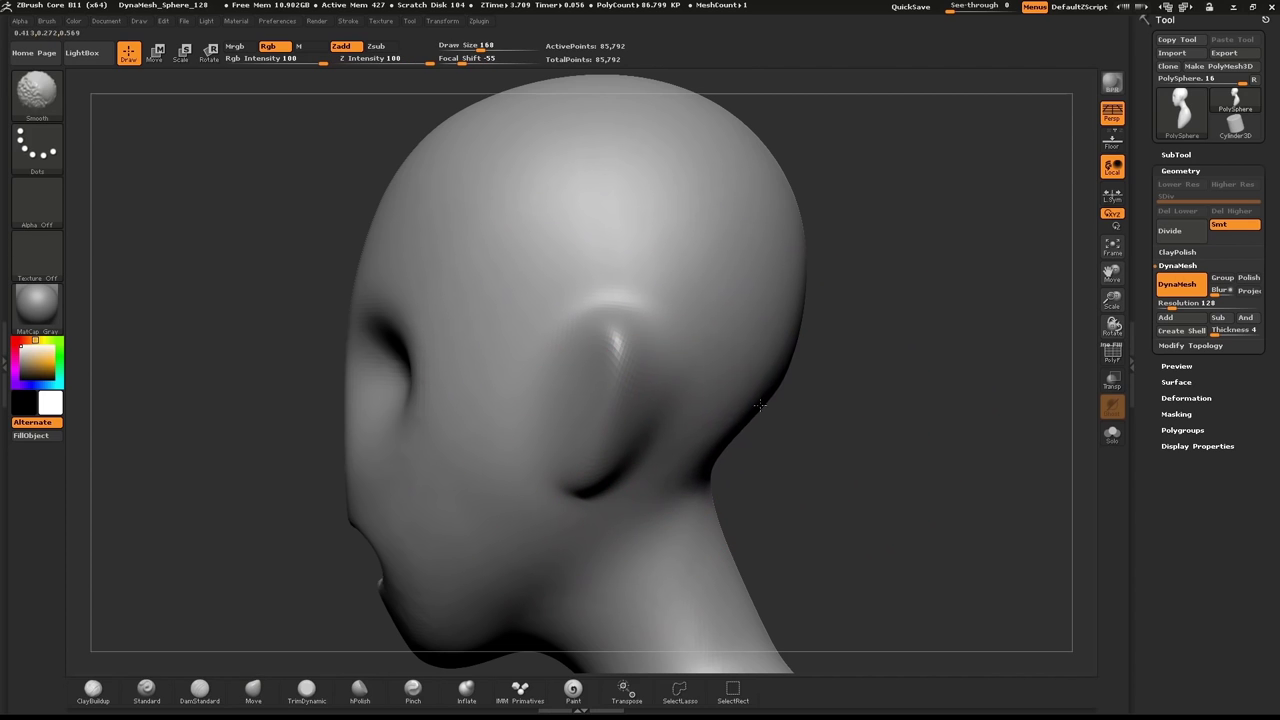
# - Paint a vertical mask strip for the nose down the centre of the face at draw size 27
pyautogui.moveTo(814, 323)
pyautogui.mouseDown()
pyautogui.moveTo(974, 297)
pyautogui.moveTo(903, 348)
pyautogui.moveTo(877, 310)
pyautogui.mouseUp()
pyautogui.press('s')
pyautogui.moveTo(675, 346); pyautogui.dragTo(664, 346)
pyautogui.keyDown('alt'); pyautogui.moveTo(856, 236); pyautogui.dragTo(835, 325); pyautogui.keyUp('alt')
pyautogui.press('s')
pyautogui.moveTo(433, 393); pyautogui.dragTo(427, 393)
pyautogui.press('ctrl')
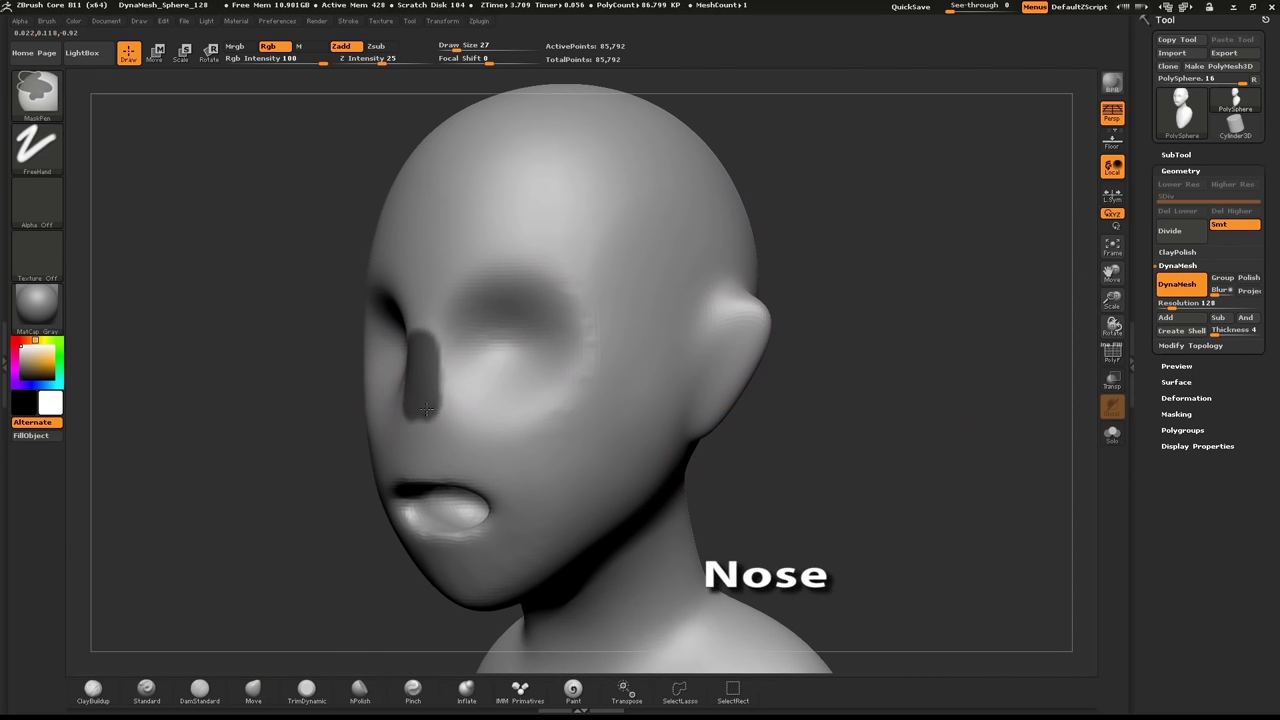
# - Widen the nose mask toward its base and invert it so that only the nose area stays editable
pyautogui.keyDown('ctrl'); pyautogui.click(475, 377); pyautogui.keyUp('ctrl')
pyautogui.hotkey('ctrl', 'z')
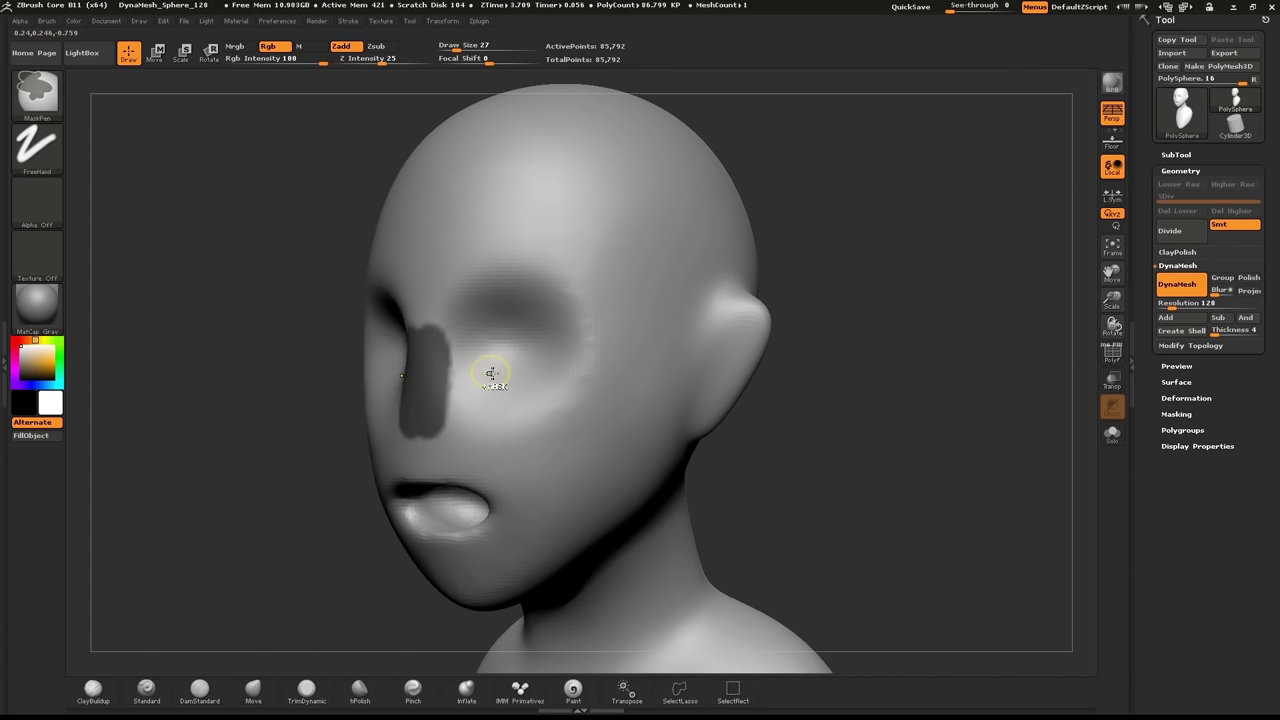
pyautogui.press('ctrl')
pyautogui.keyDown('ctrl'); pyautogui.click(428, 407); pyautogui.keyUp('ctrl')
pyautogui.moveTo(335, 422)
pyautogui.mouseDown()
pyautogui.moveTo(249, 446)
pyautogui.moveTo(346, 439)
pyautogui.mouseUp()
pyautogui.keyDown('ctrl'); pyautogui.click(319, 464); pyautogui.keyUp('ctrl')
# - Pull the unmasked nose area forward out of the face with the Move brush at draw size 198
pyautogui.press('s')
pyautogui.press('b')
pyautogui.press('m')
pyautogui.press('v')
pyautogui.moveTo(429, 408); pyautogui.dragTo(375, 418)
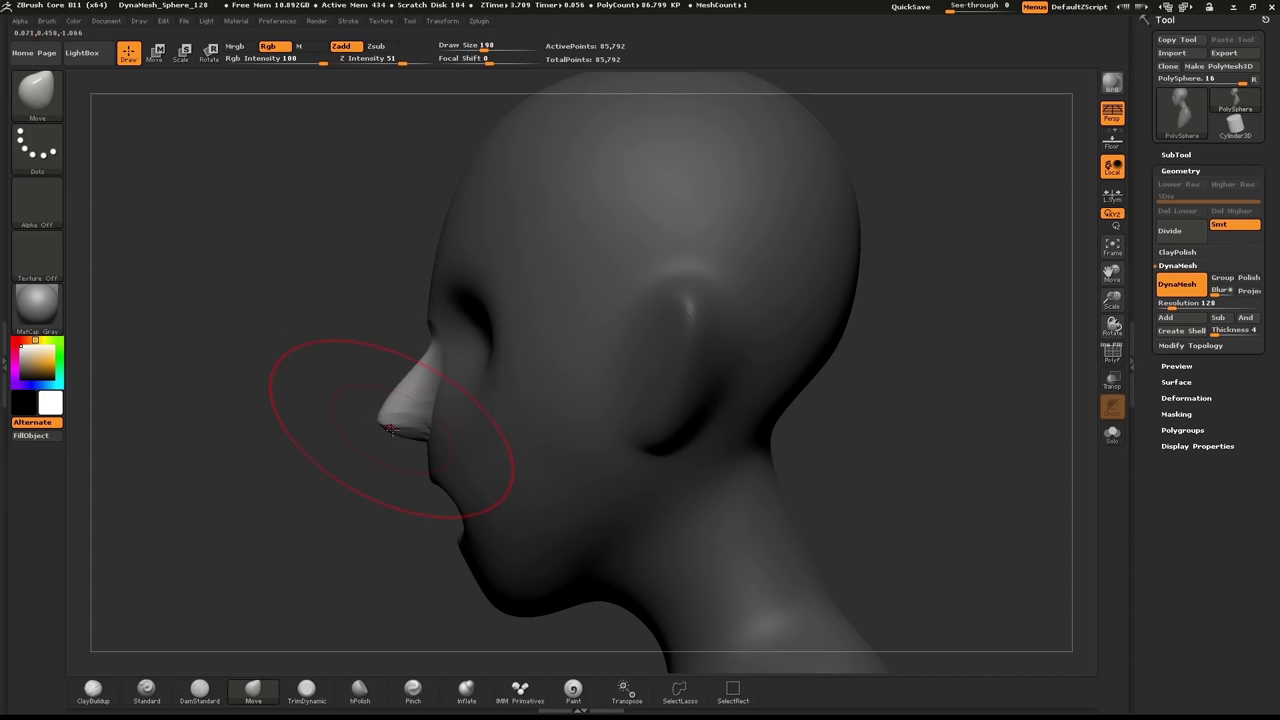
# - Clear the mask, update the DynaMesh, and smooth the stretched nose at draw size 168
pyautogui.keyDown('ctrl'); pyautogui.moveTo(357, 457); pyautogui.dragTo(374, 357); pyautogui.keyUp('ctrl')
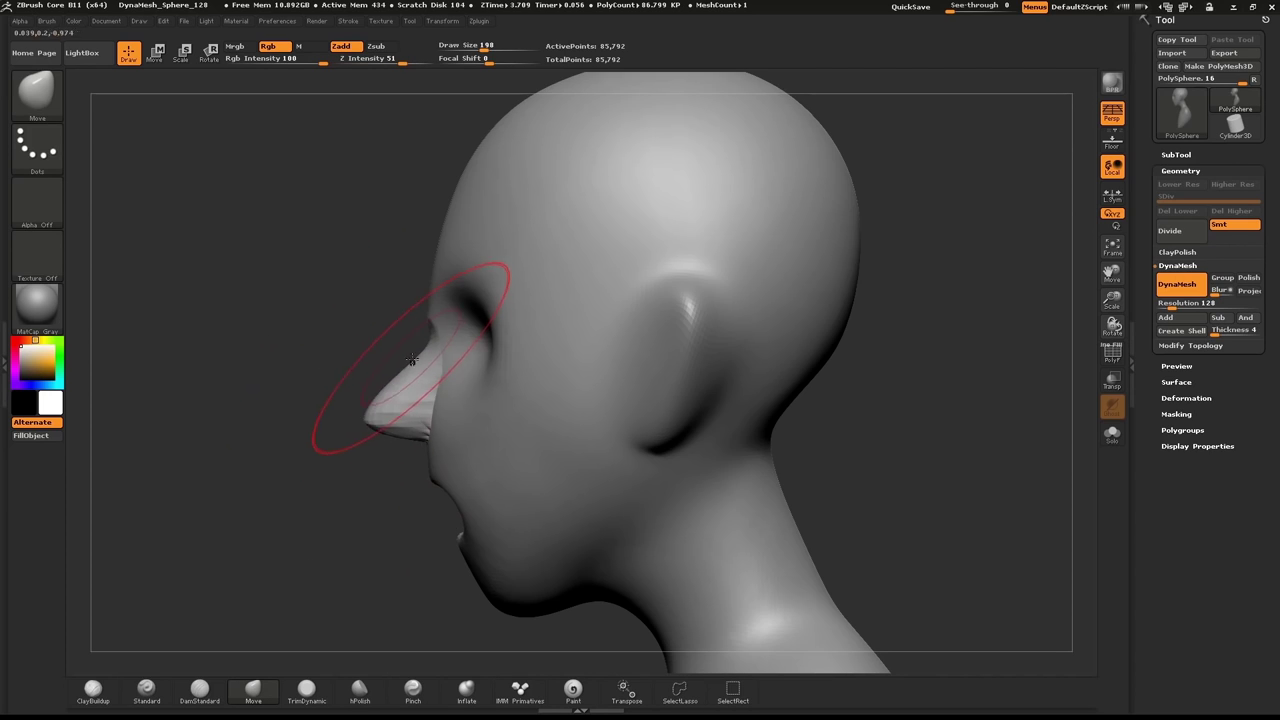
pyautogui.press('s')
pyautogui.press('shift')
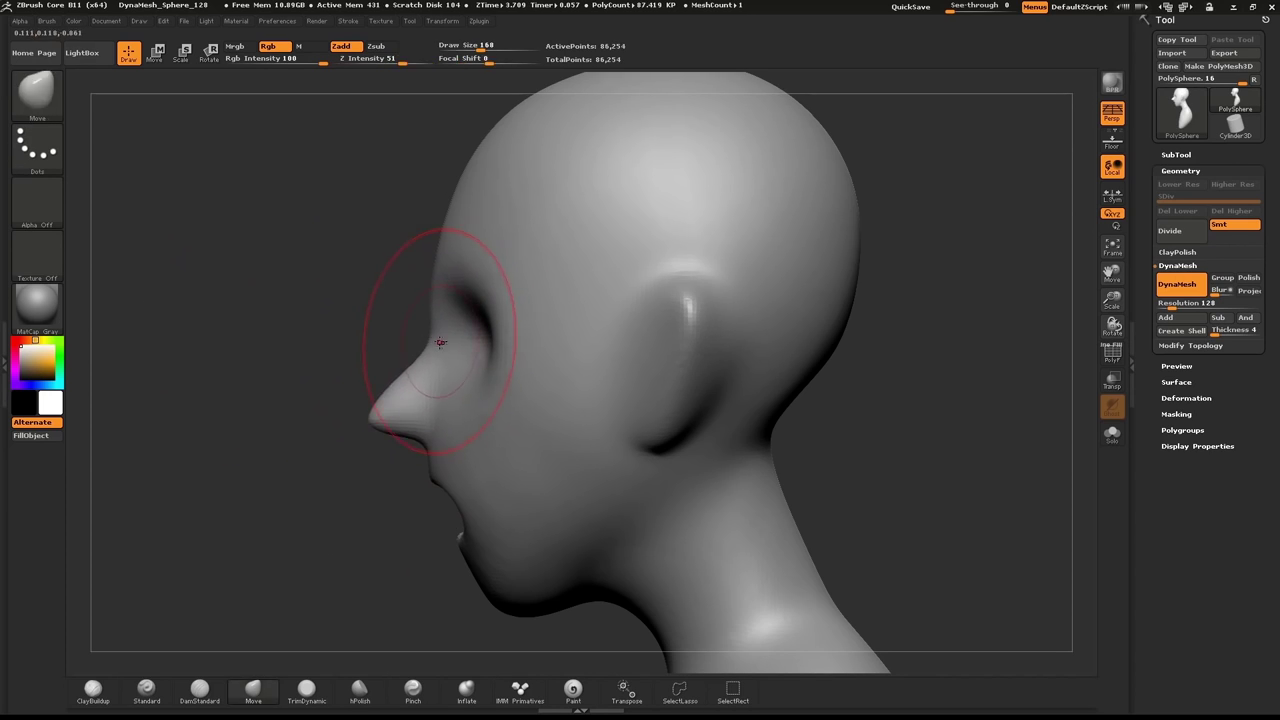
# - Push the nose bridge inward and refine the nose tip and base with the Move brush at draw size 101
pyautogui.moveTo(438, 341)
pyautogui.mouseDown()
pyautogui.moveTo(400, 355)
pyautogui.moveTo(464, 351)
pyautogui.mouseUp()
pyautogui.press('b')
pyautogui.press('m')
pyautogui.click(520, 400)
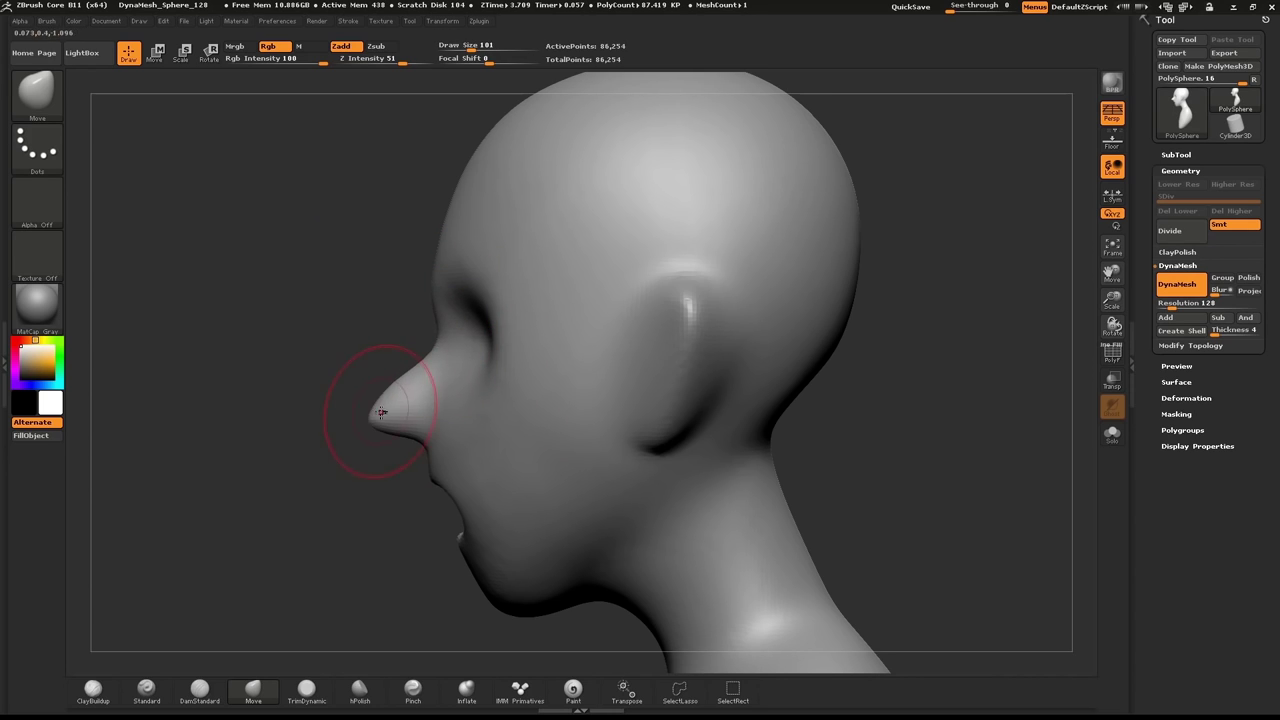
pyautogui.press('s')
pyautogui.moveTo(382, 412)
pyautogui.mouseDown()
pyautogui.moveTo(429, 406)
pyautogui.moveTo(434, 455)
pyautogui.mouseUp()
# - Move the chin forward and reshape the lips with the Move brush at draw size 140
pyautogui.press('s')
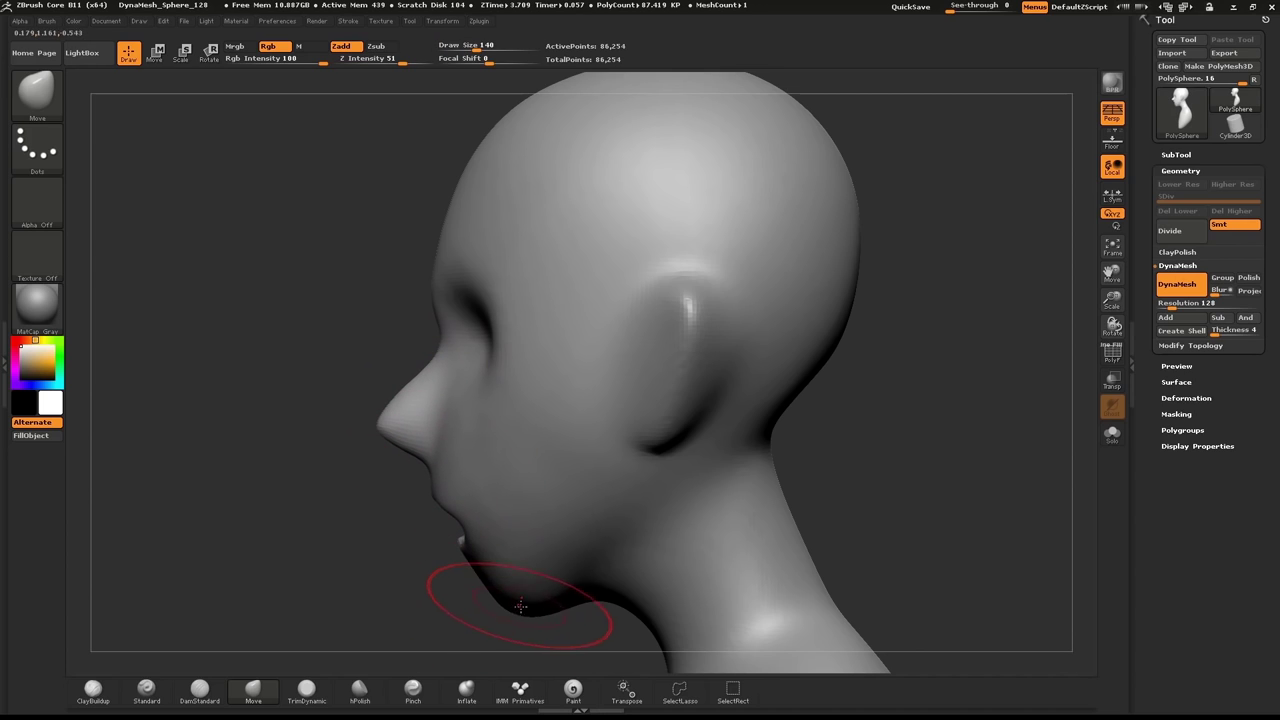
pyautogui.moveTo(517, 606); pyautogui.dragTo(480, 614)
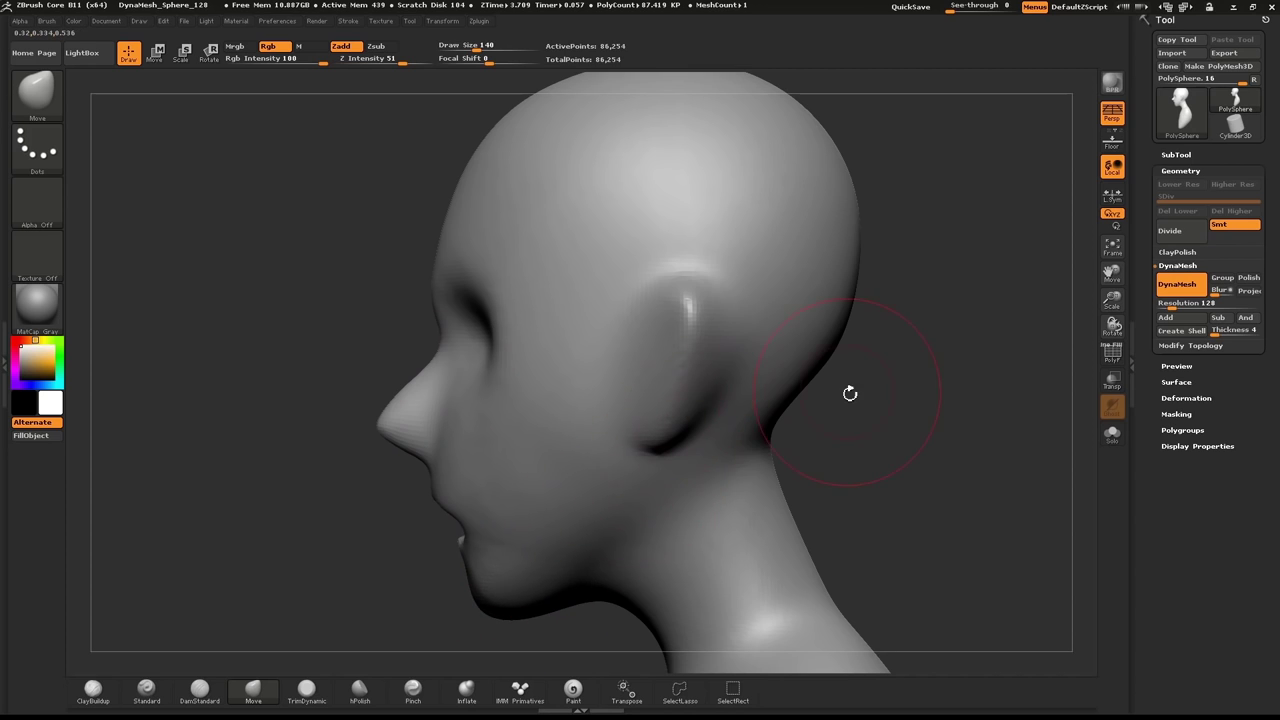
pyautogui.moveTo(856, 390); pyautogui.dragTo(896, 395)
pyautogui.moveTo(323, 535); pyautogui.dragTo(460, 552)
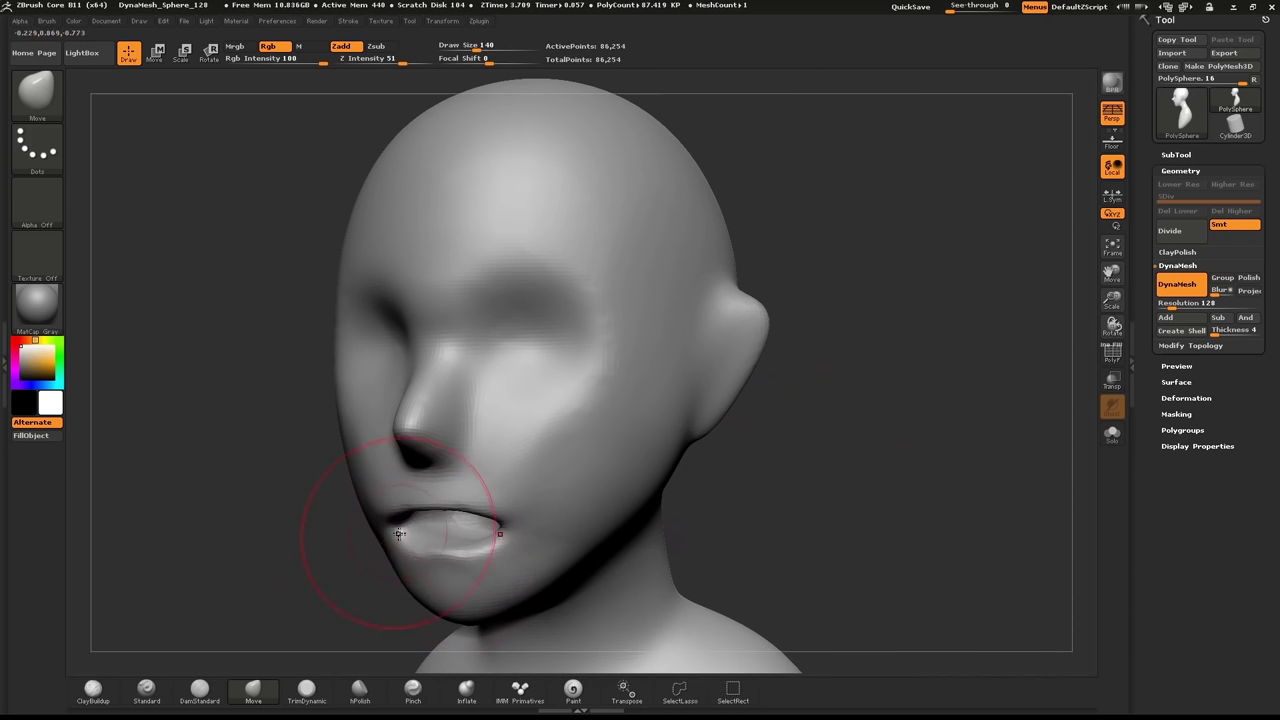
pyautogui.moveTo(312, 556); pyautogui.dragTo(212, 551)
pyautogui.moveTo(447, 506); pyautogui.dragTo(422, 513)
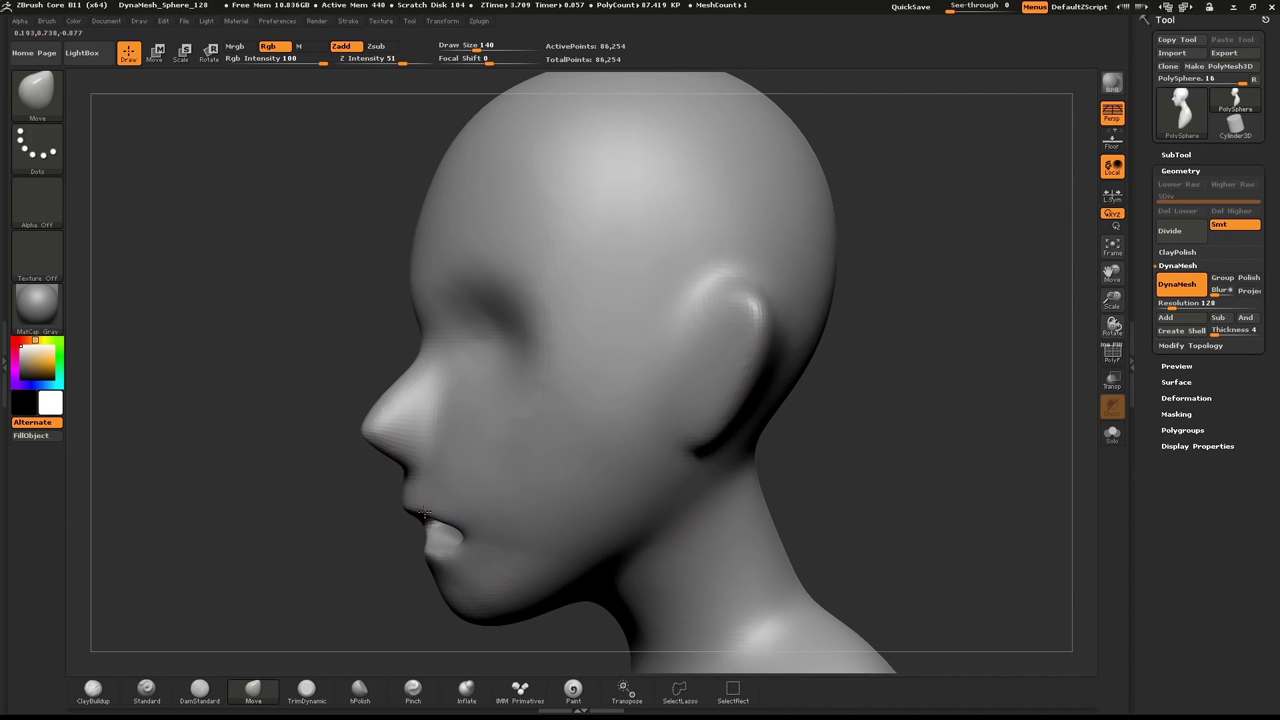
# - Adjust the form around the eye sockets with the Move brush
pyautogui.moveTo(376, 587)
pyautogui.mouseDown()
pyautogui.moveTo(601, 583)
pyautogui.moveTo(532, 582)
pyautogui.mouseUp()
pyautogui.press('s')
pyautogui.moveTo(520, 307)
pyautogui.mouseDown()
pyautogui.moveTo(587, 369)
pyautogui.moveTo(562, 336)
pyautogui.mouseUp()
pyautogui.press('s')
pyautogui.moveTo(756, 378); pyautogui.dragTo(734, 386)
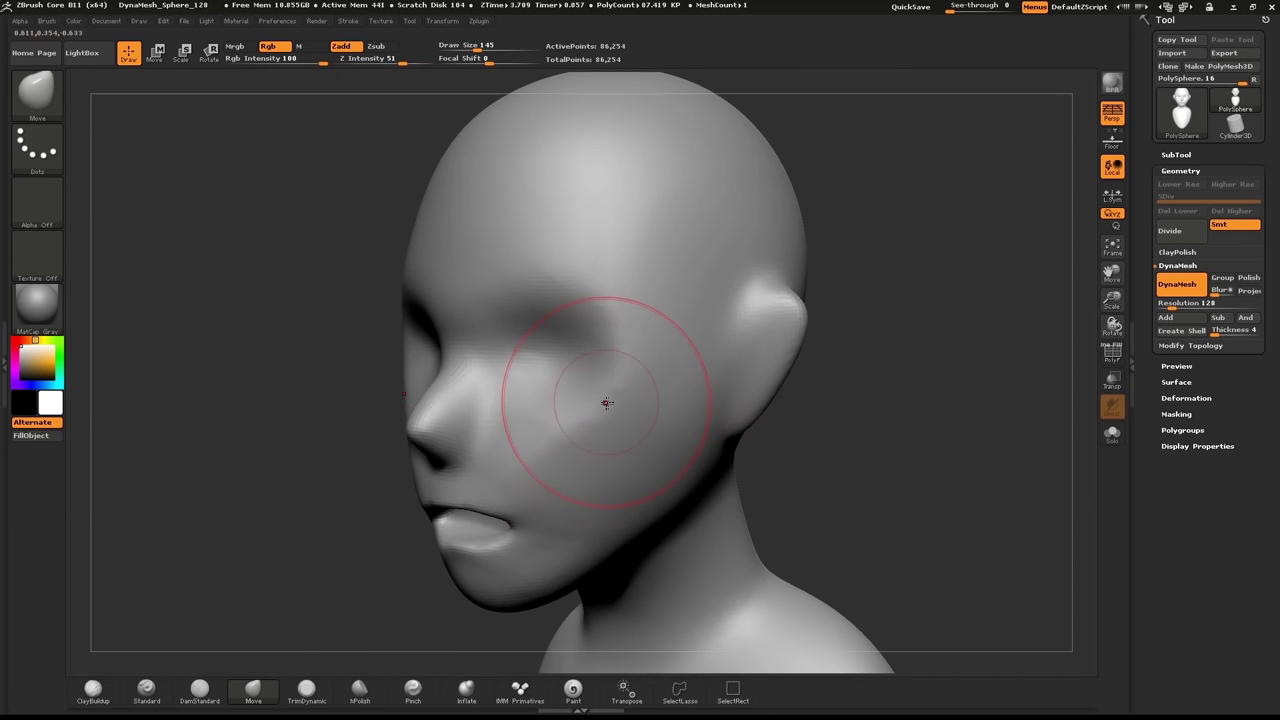
# - Update the DynaMesh and smooth the cheeks and shoulders at draw size 145
pyautogui.keyDown('ctrl'); pyautogui.moveTo(938, 412); pyautogui.dragTo(968, 454); pyautogui.keyUp('ctrl')
pyautogui.moveTo(923, 371); pyautogui.dragTo(930, 338)
pyautogui.moveTo(615, 412)
pyautogui.keyDown('shift'); pyautogui.mouseDown()
pyautogui.moveTo(600, 454)
pyautogui.moveTo(548, 456)
pyautogui.mouseUp(); pyautogui.keyUp('shift')
pyautogui.keyDown('alt'); pyautogui.moveTo(940, 400); pyautogui.dragTo(954, 317); pyautogui.keyUp('alt')
pyautogui.keyDown('alt'); pyautogui.moveTo(883, 408); pyautogui.dragTo(860, 251); pyautogui.keyUp('alt')
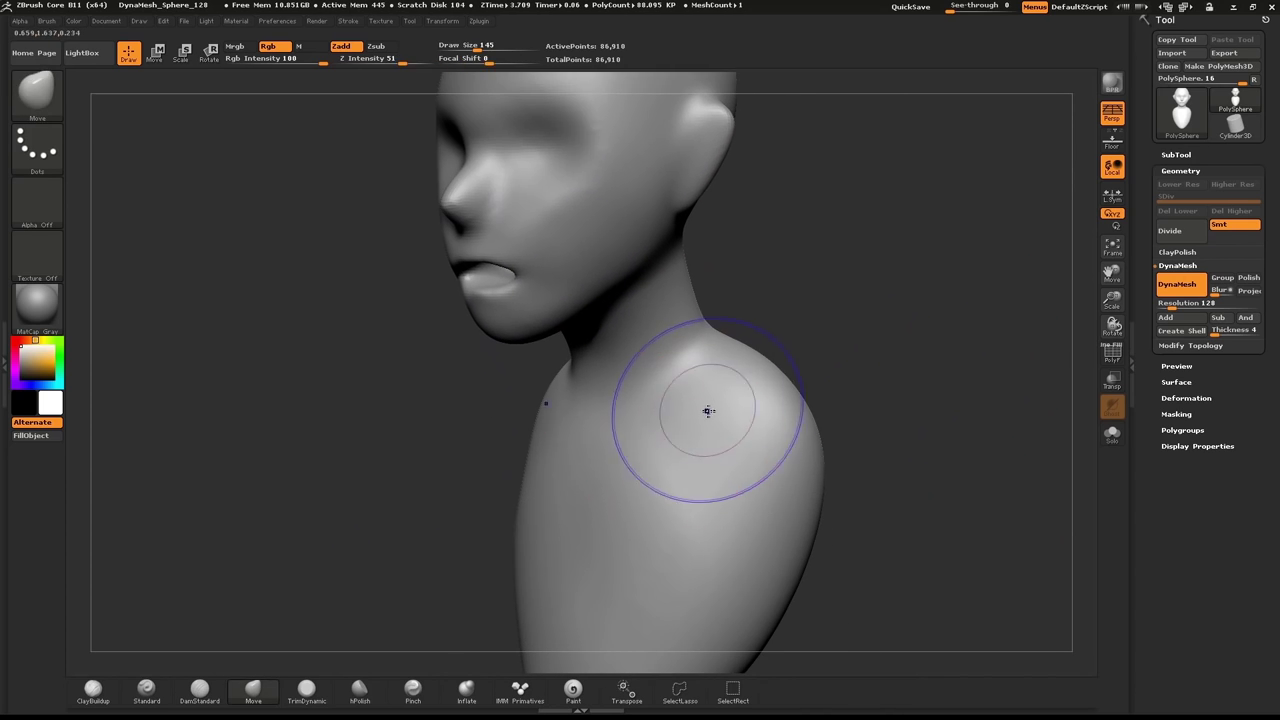
pyautogui.keyDown('shift'); pyautogui.moveTo(716, 405); pyautogui.dragTo(702, 438); pyautogui.keyUp('shift')
# - Narrow the neck and the slope where it meets the shoulders with the Move brush at draw size 210
pyautogui.moveTo(874, 361)
pyautogui.keyDown('shift'); pyautogui.mouseDown()
pyautogui.moveTo(920, 363)
pyautogui.moveTo(877, 329)
pyautogui.moveTo(817, 410)
pyautogui.mouseUp(); pyautogui.keyUp('shift')
pyautogui.press(']')
pyautogui.press(']')
pyautogui.press('b')
pyautogui.press('m')
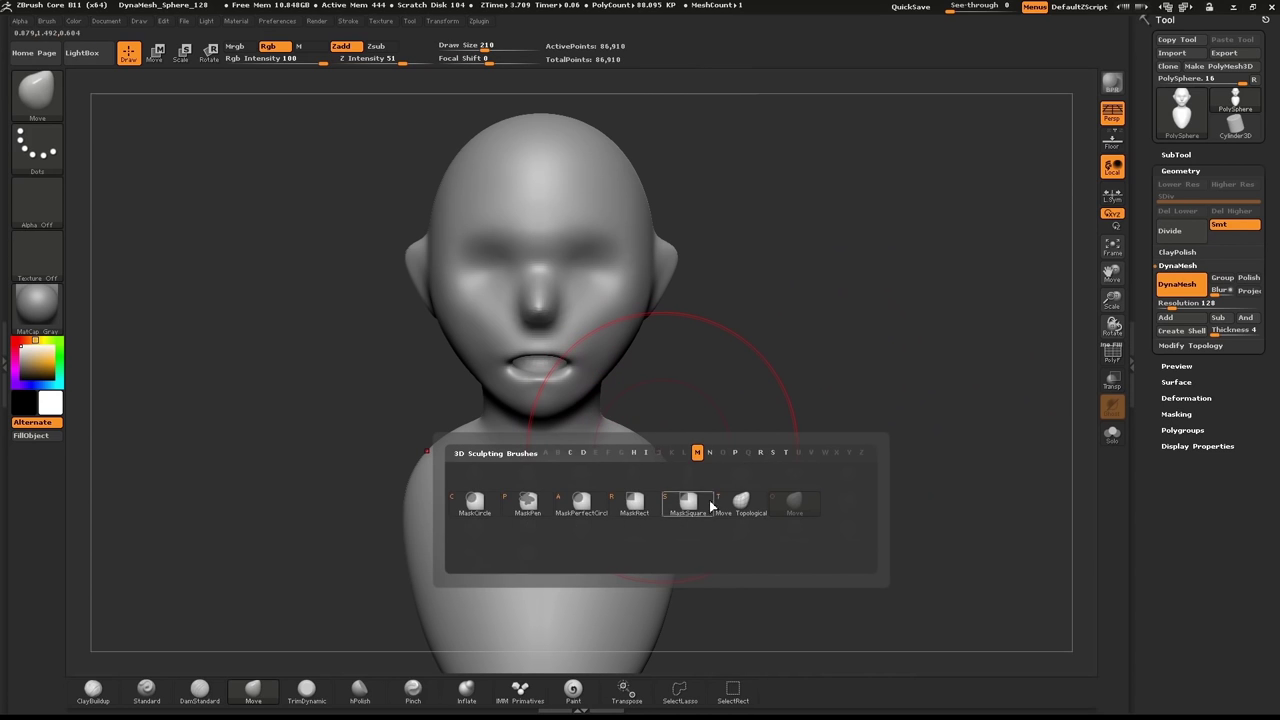
pyautogui.click(773, 500)
pyautogui.moveTo(649, 446)
pyautogui.mouseDown()
pyautogui.moveTo(628, 485)
pyautogui.moveTo(588, 424)
pyautogui.mouseUp()
# - Slim the jaw with the Move brush at draw size 162 and refine the sides of the nose at draw size 65
pyautogui.press('s')
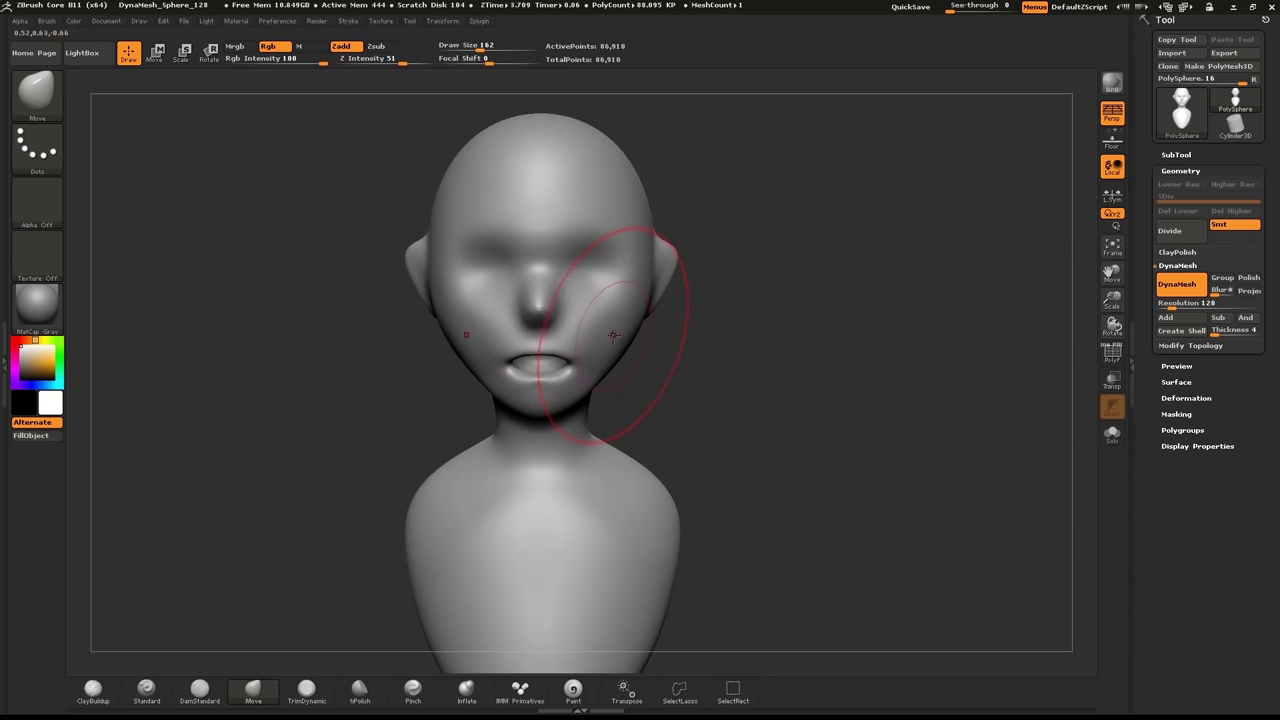
pyautogui.moveTo(613, 335); pyautogui.dragTo(609, 341)
pyautogui.moveTo(575, 263)
pyautogui.mouseDown()
pyautogui.moveTo(588, 251)
pyautogui.moveTo(550, 288)
pyautogui.mouseUp()
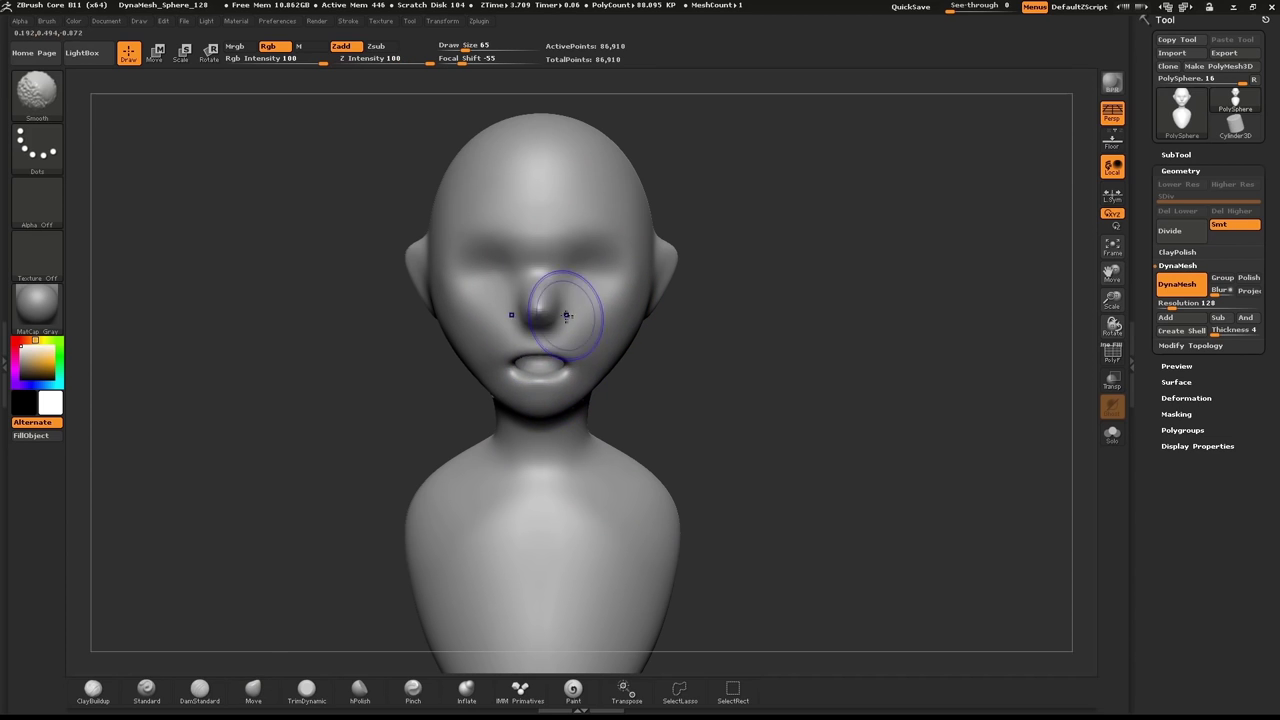
pyautogui.moveTo(500, 372)
pyautogui.mouseDown()
pyautogui.moveTo(405, 374)
pyautogui.moveTo(406, 420)
pyautogui.mouseUp()
pyautogui.moveTo(500, 420); pyautogui.dragTo(429, 419)
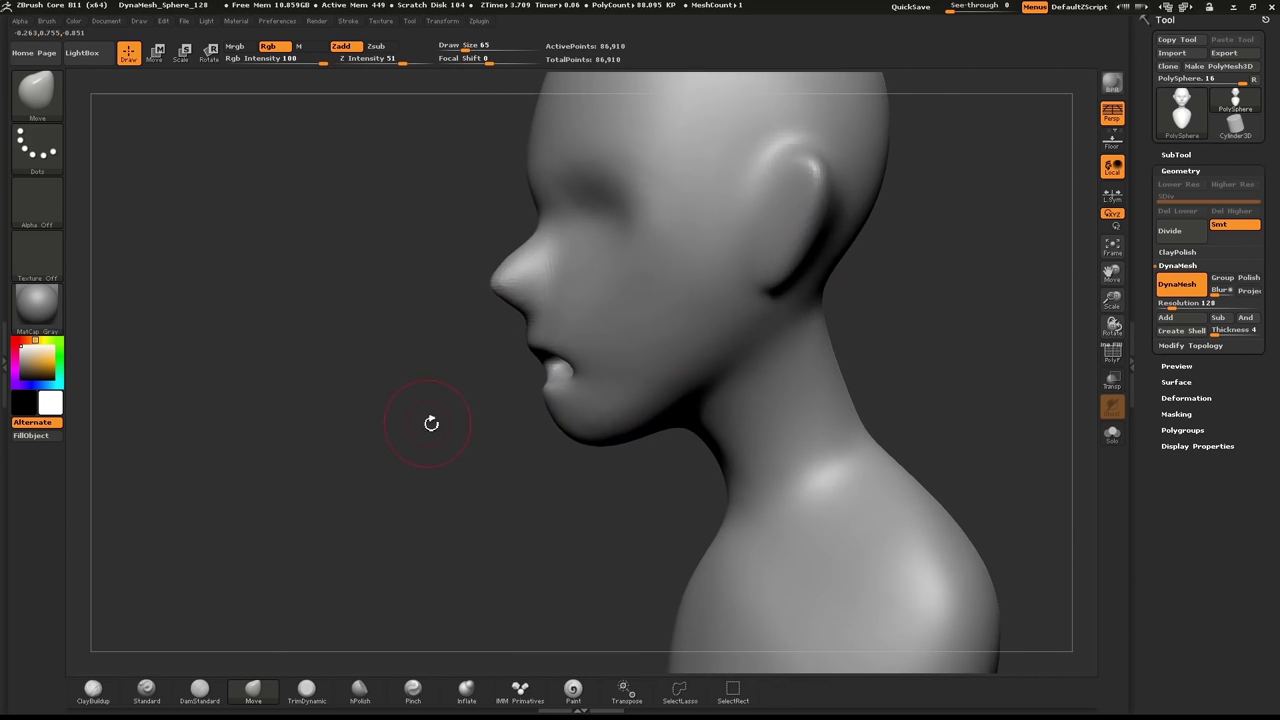
pyautogui.press('f')
pyautogui.keyDown('alt'); pyautogui.moveTo(862, 300); pyautogui.dragTo(811, 316); pyautogui.keyUp('alt')
pyautogui.moveTo(710, 458); pyautogui.dragTo(726, 458)
pyautogui.press('b')
pyautogui.press('n')
pyautogui.press('o')
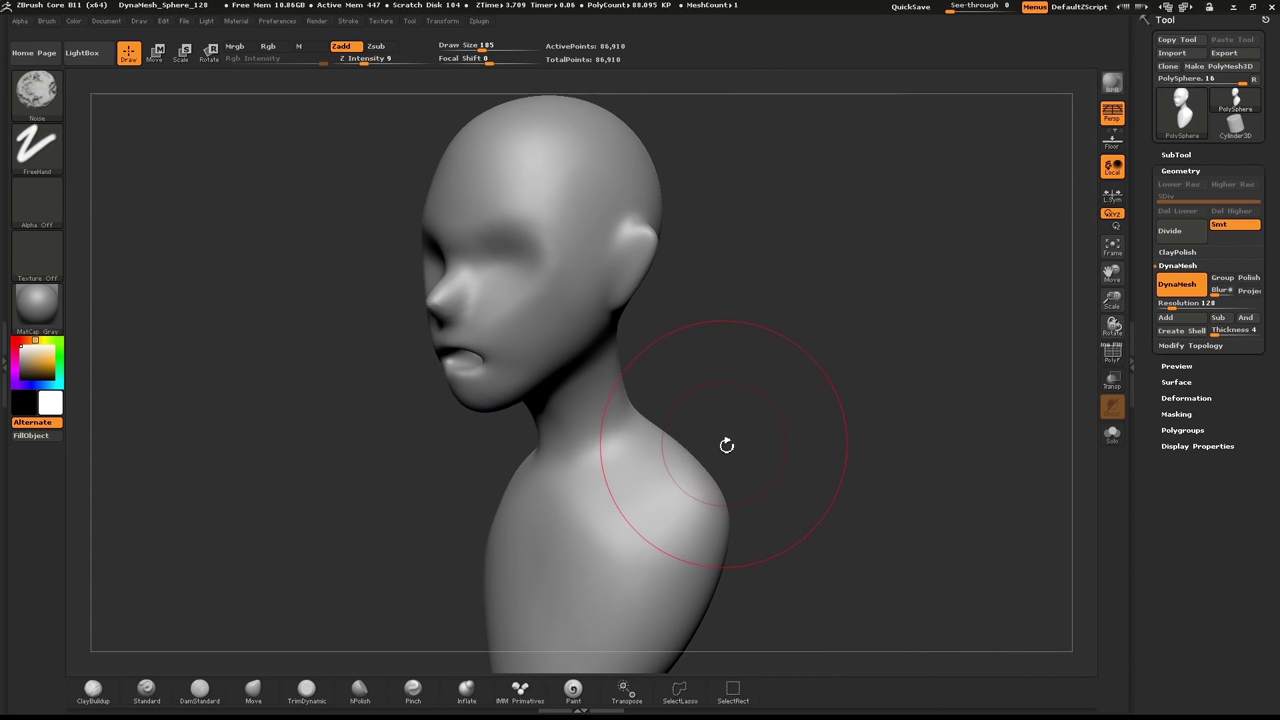
# - Build up rounded shoulders with the Inflate brush at draw size 106, and smooth the upper torso around them
pyautogui.press('b')
pyautogui.press('i')
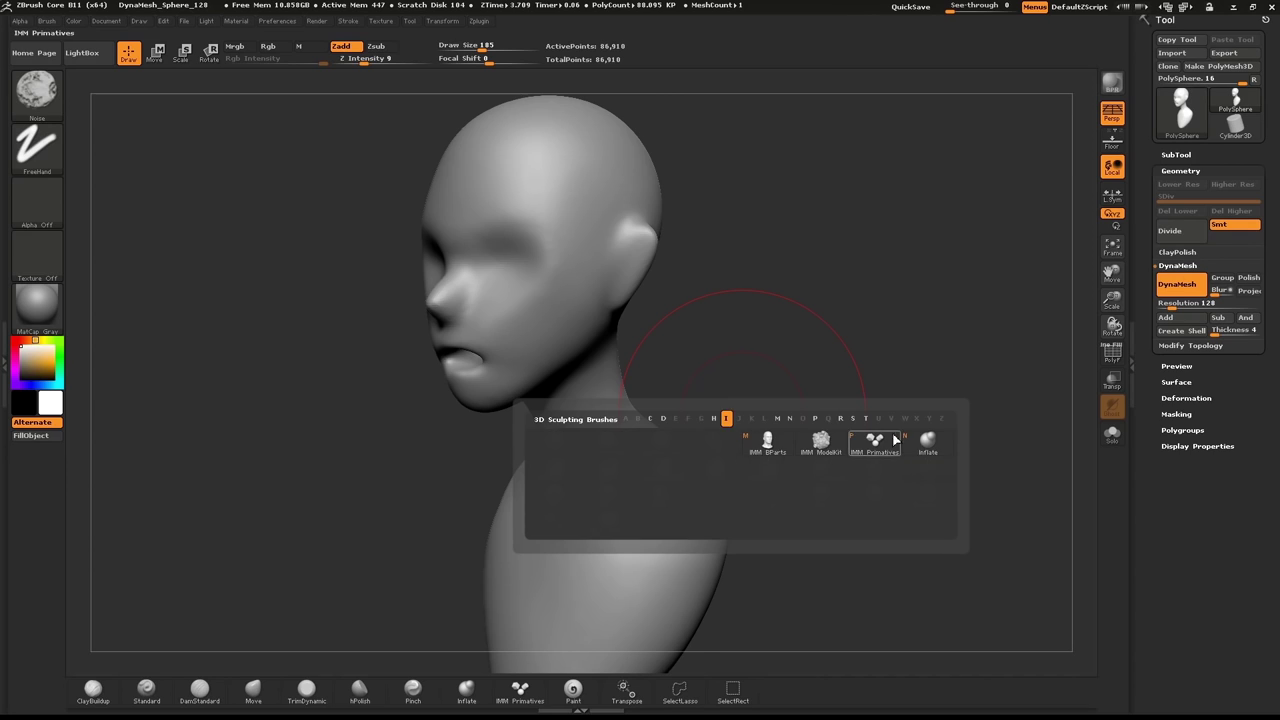
pyautogui.press('n')
pyautogui.press('s')
pyautogui.moveTo(685, 480)
pyautogui.mouseDown()
pyautogui.moveTo(683, 511)
pyautogui.moveTo(640, 503)
pyautogui.mouseUp()
pyautogui.keyDown('shift'); pyautogui.moveTo(590, 538); pyautogui.dragTo(592, 485); pyautogui.keyUp('shift')
# - Push the sides of the head inward at ear level with the Move brush at draw size 198
pyautogui.moveTo(765, 420); pyautogui.dragTo(868, 408)
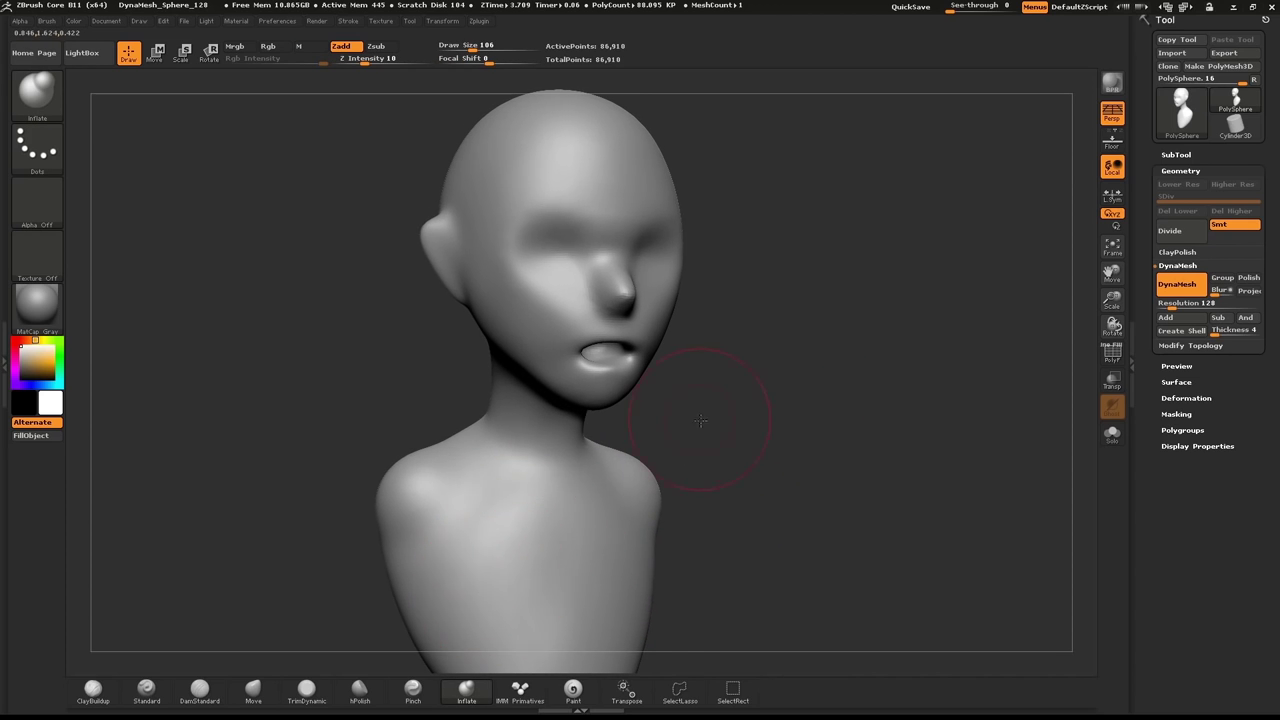
pyautogui.moveTo(766, 380)
pyautogui.mouseDown()
pyautogui.moveTo(722, 373)
pyautogui.moveTo(817, 345)
pyautogui.mouseUp()
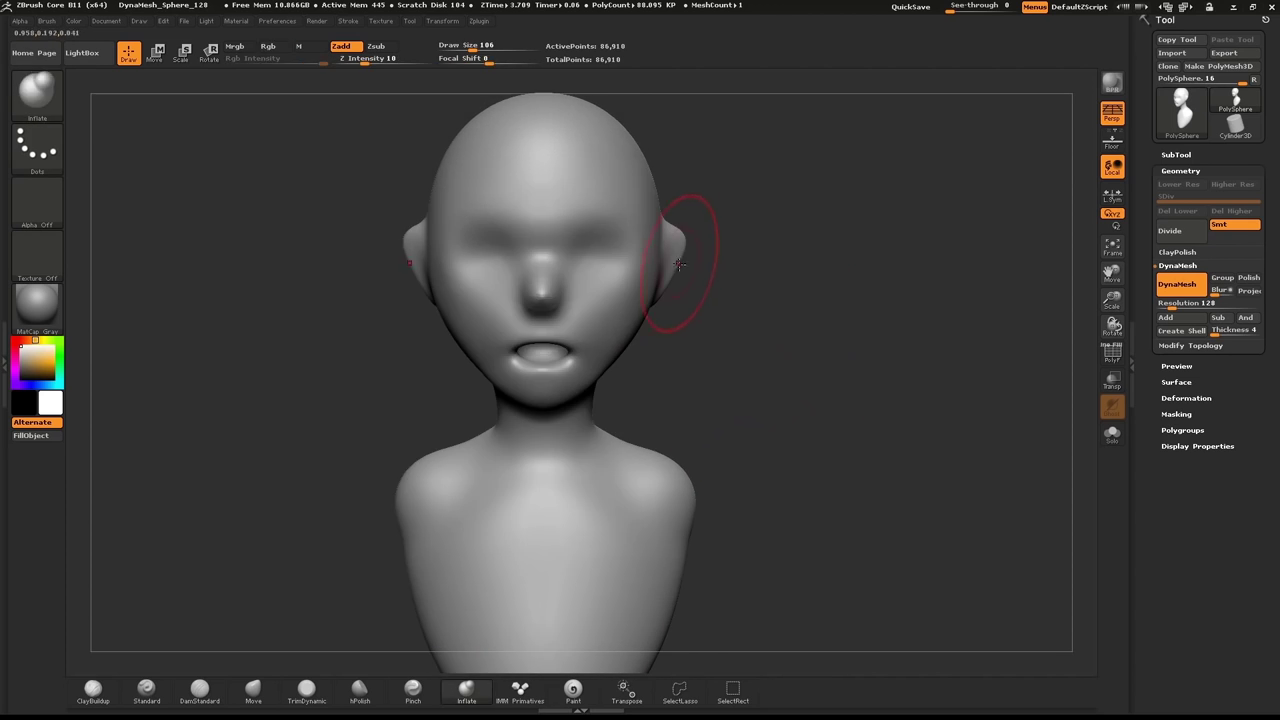
pyautogui.press(']')
pyautogui.press(']')
pyautogui.press(']')
pyautogui.press('b')
pyautogui.press('m')
pyautogui.click(817, 315)
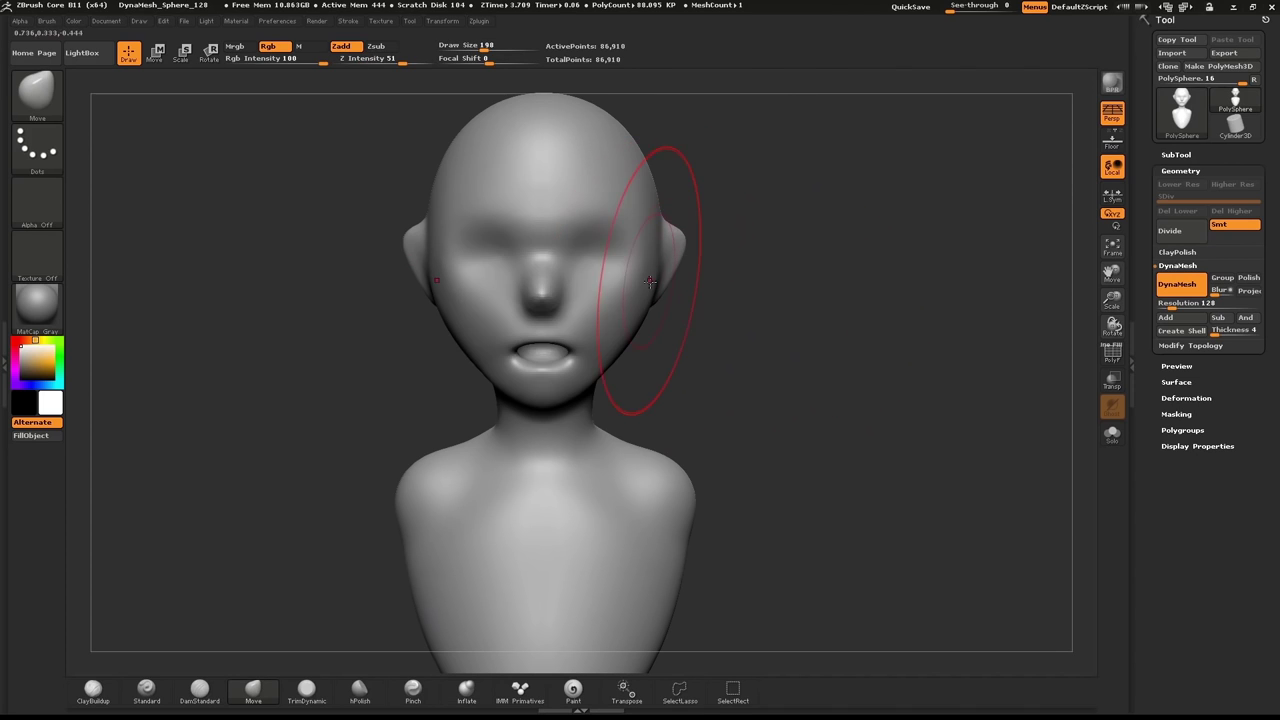
pyautogui.moveTo(660, 280); pyautogui.dragTo(638, 283)
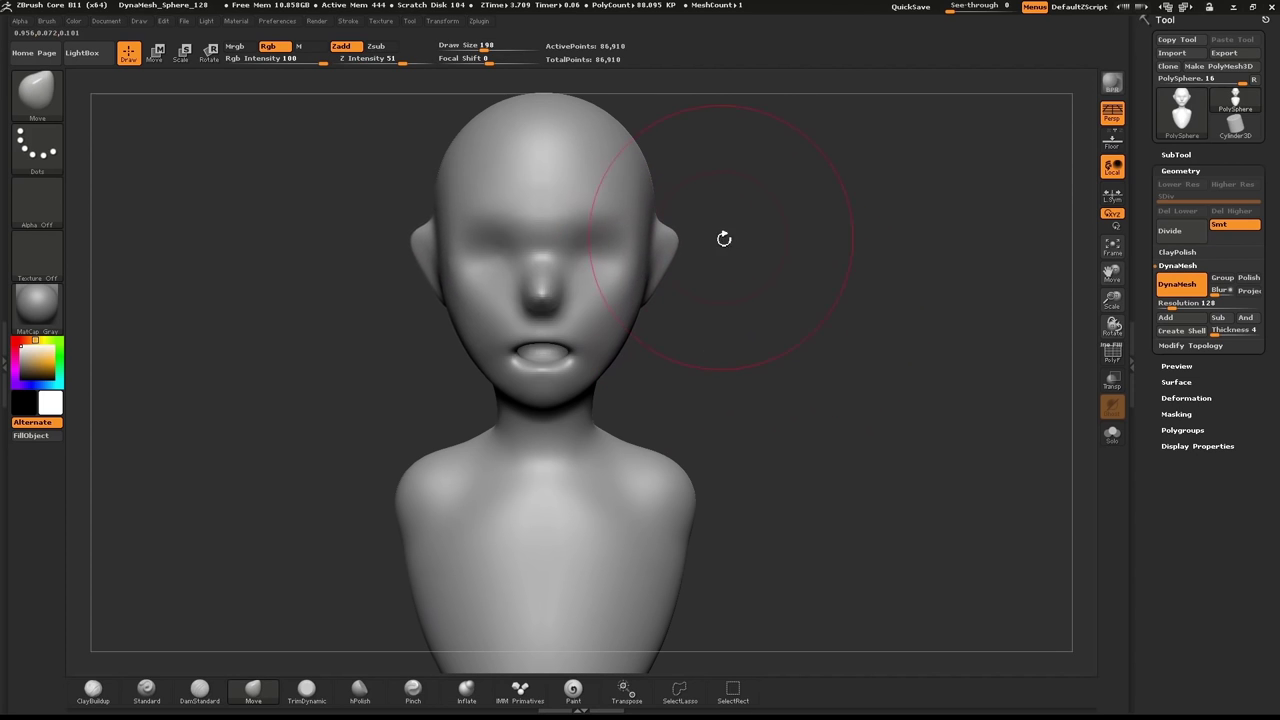
pyautogui.moveTo(752, 236); pyautogui.dragTo(701, 236)
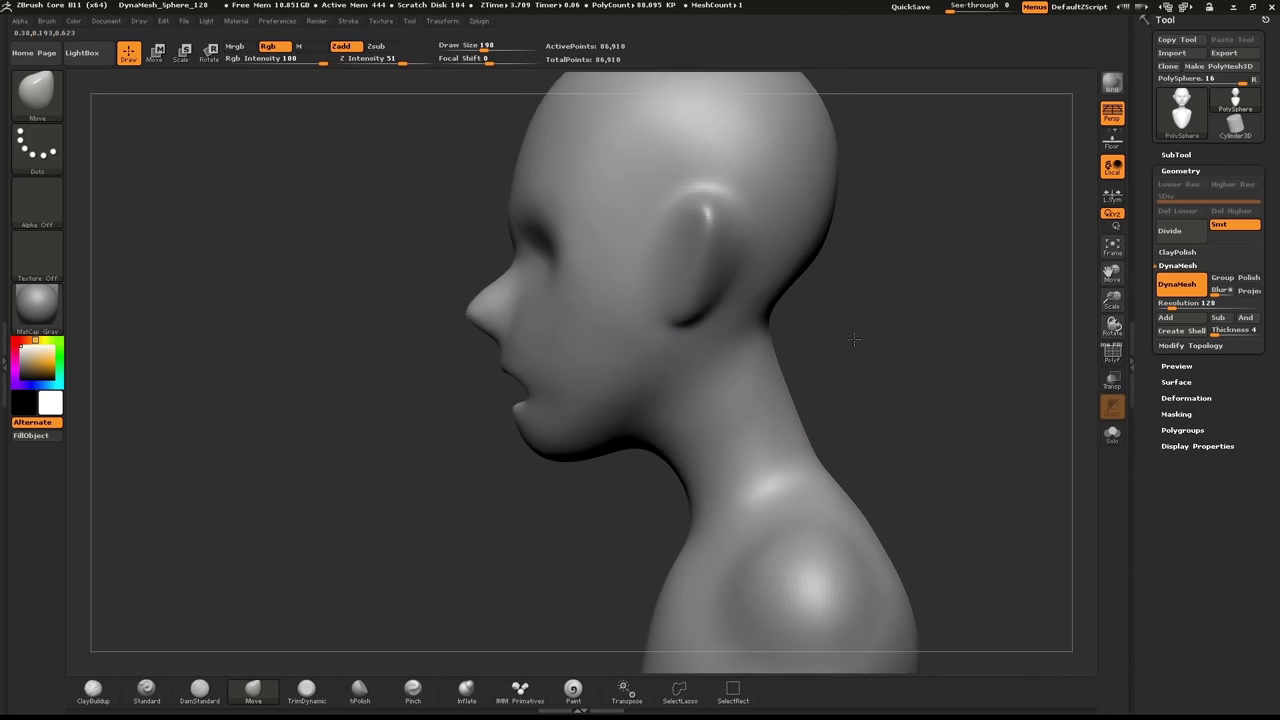